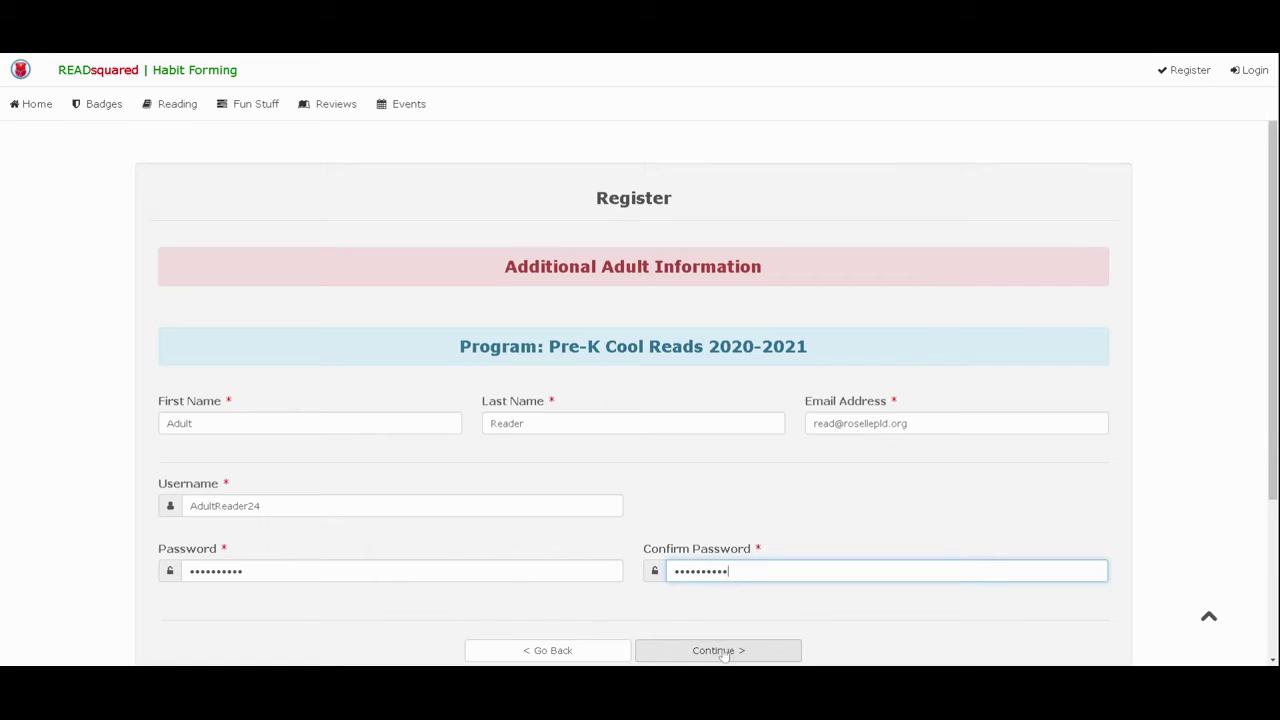
- Submit the adult's completed registration details to reach the Child #1 Information step
left_click(717, 652)
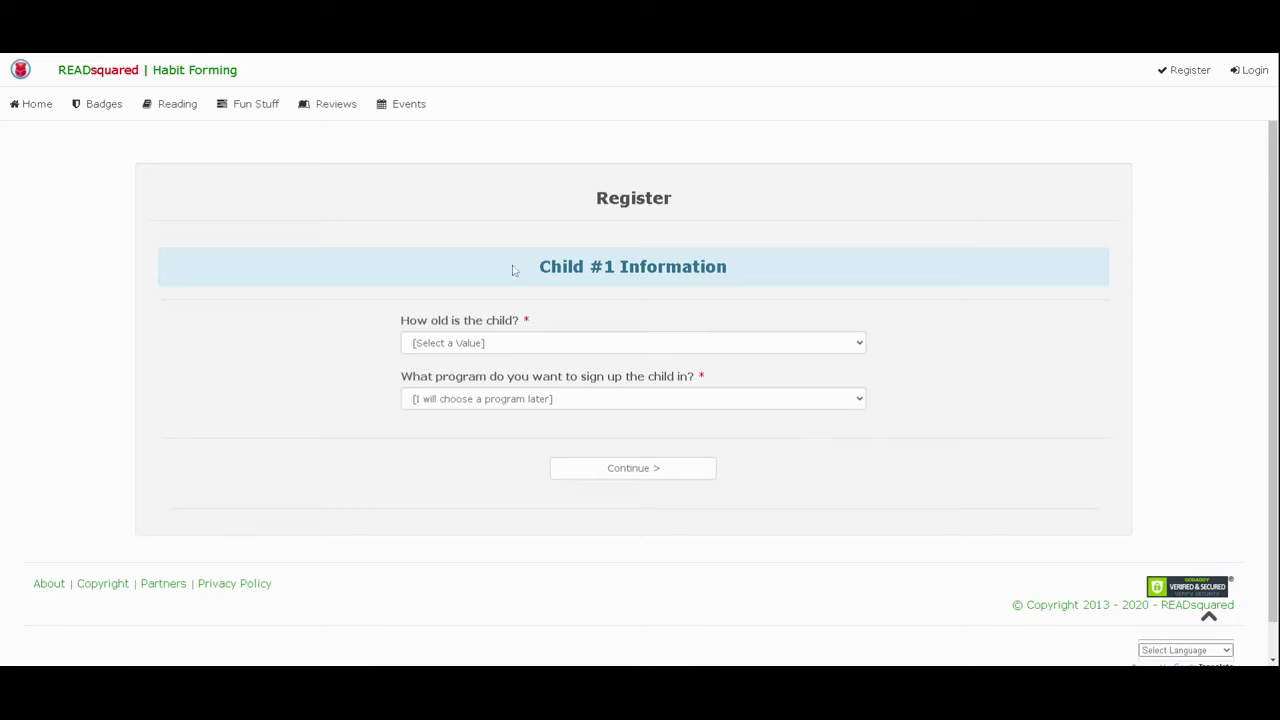
- Register the first child as 3 Years Old in Pre-K Cool Reads 2020-2021, then start Child #2
left_click(580, 344)
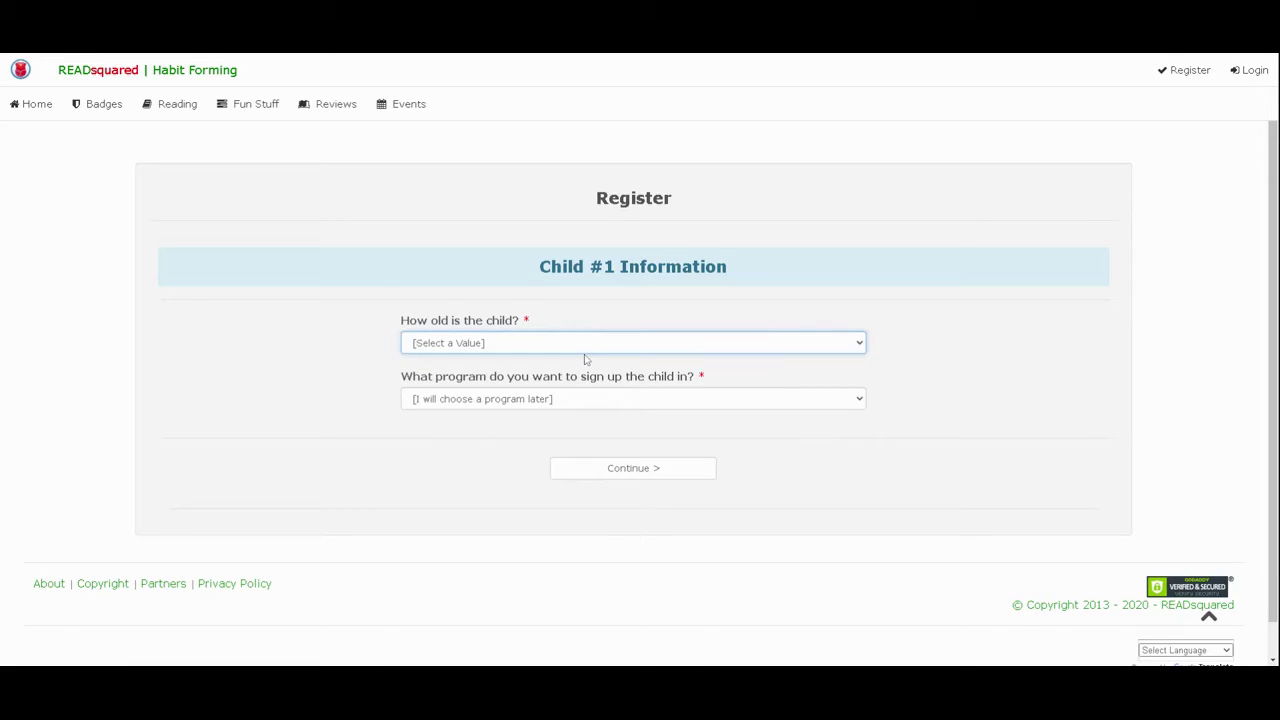
key("Down")
left_click(597, 402)
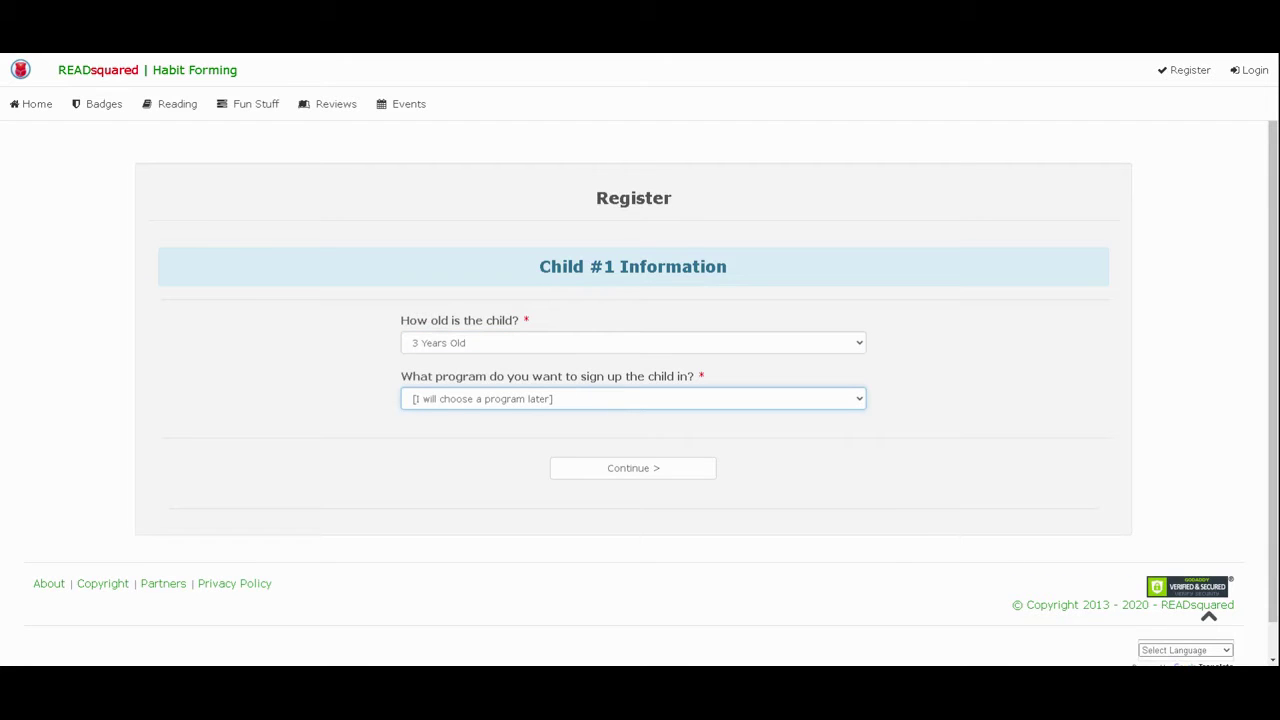
key("Down")
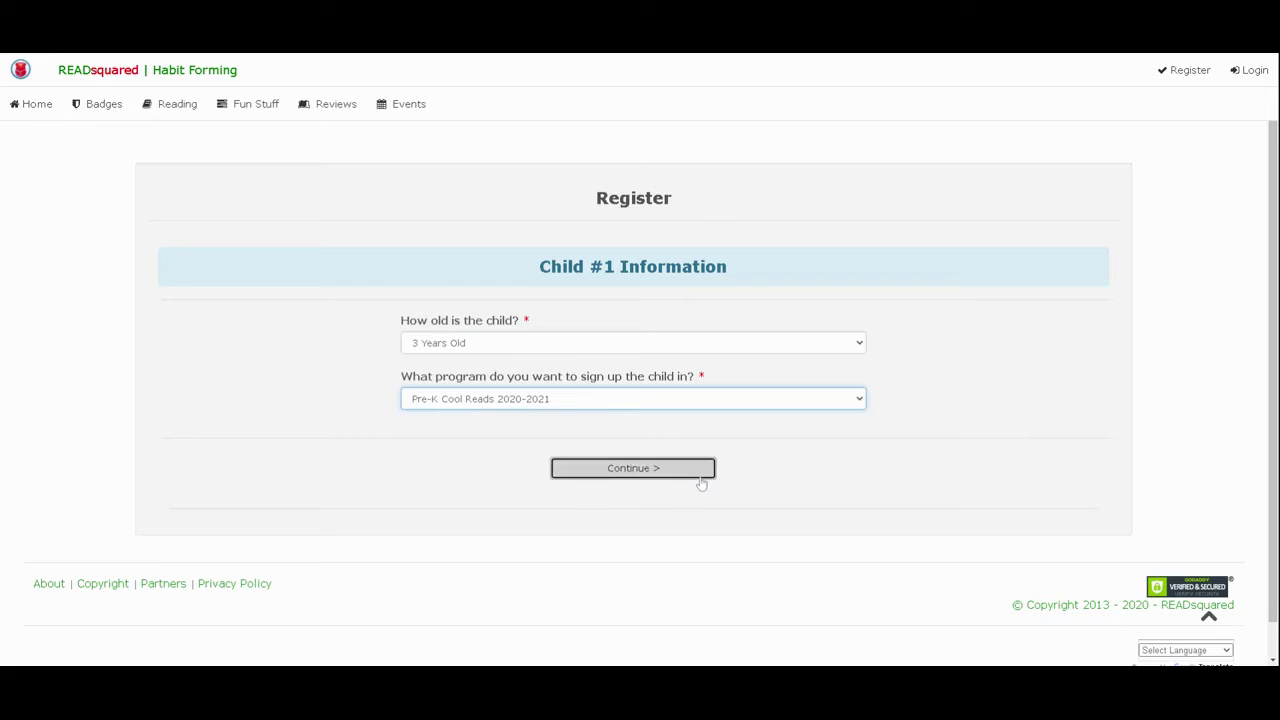
left_click(698, 476)
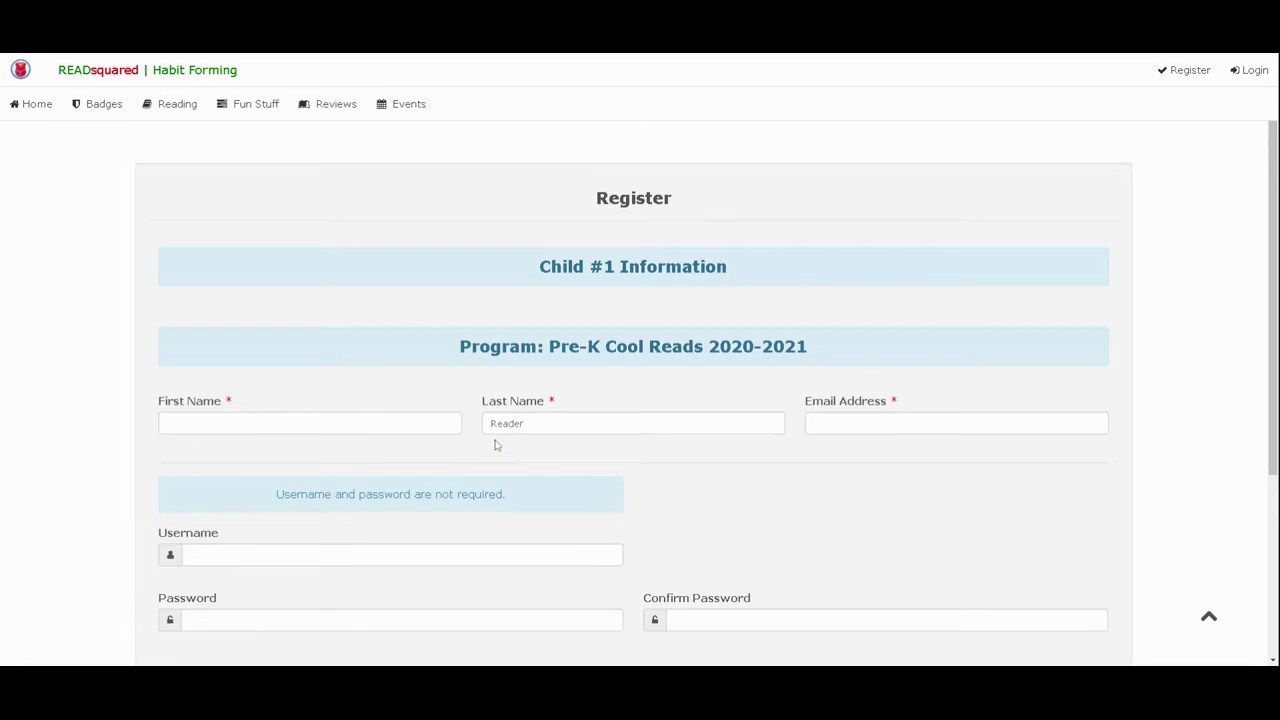
scroll(580, 477, "down", 1)
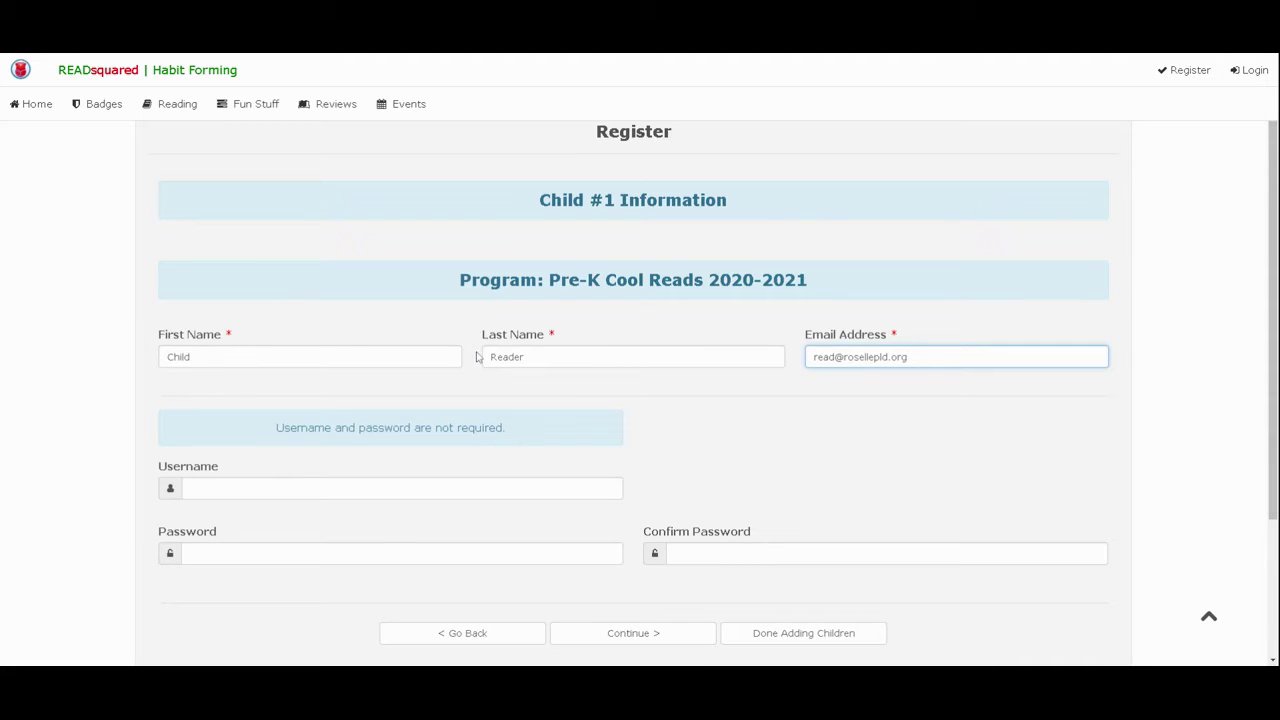
left_click(630, 640)
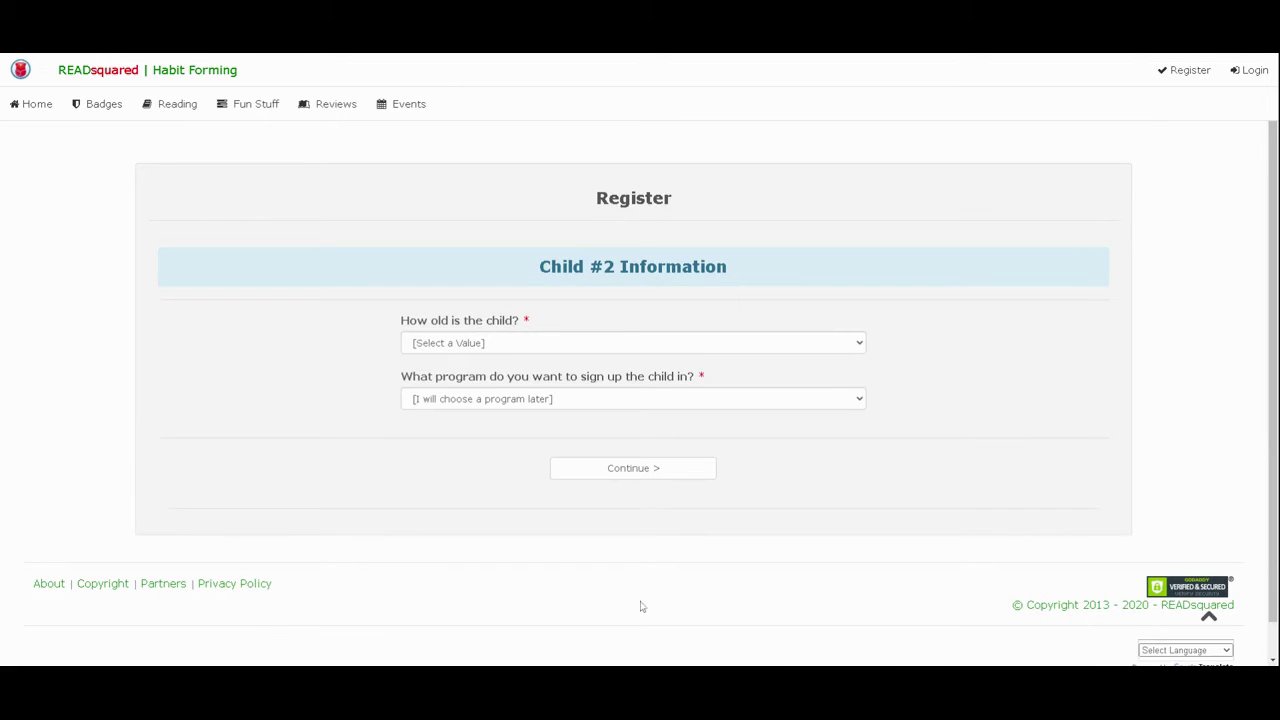
- Set the second child's age to 8 Years Old and program to Kids Cool Reads 2020-2021
left_click(571, 352)
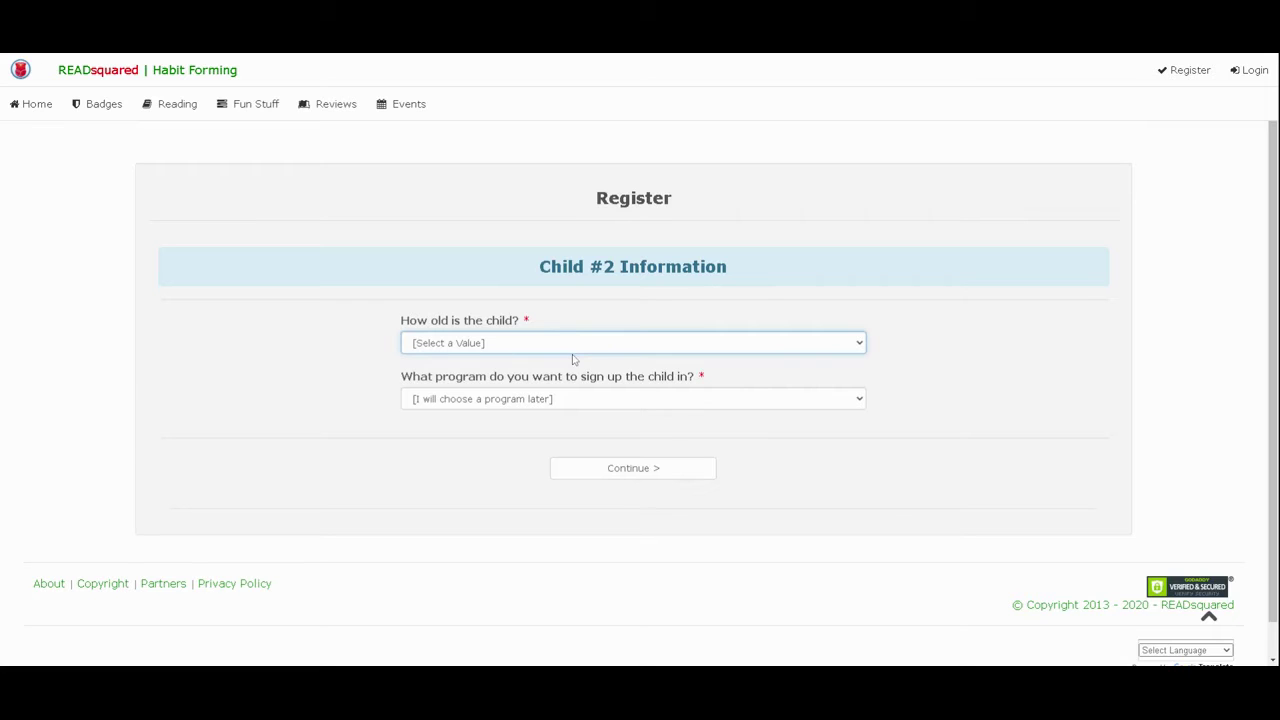
left_click(610, 408)
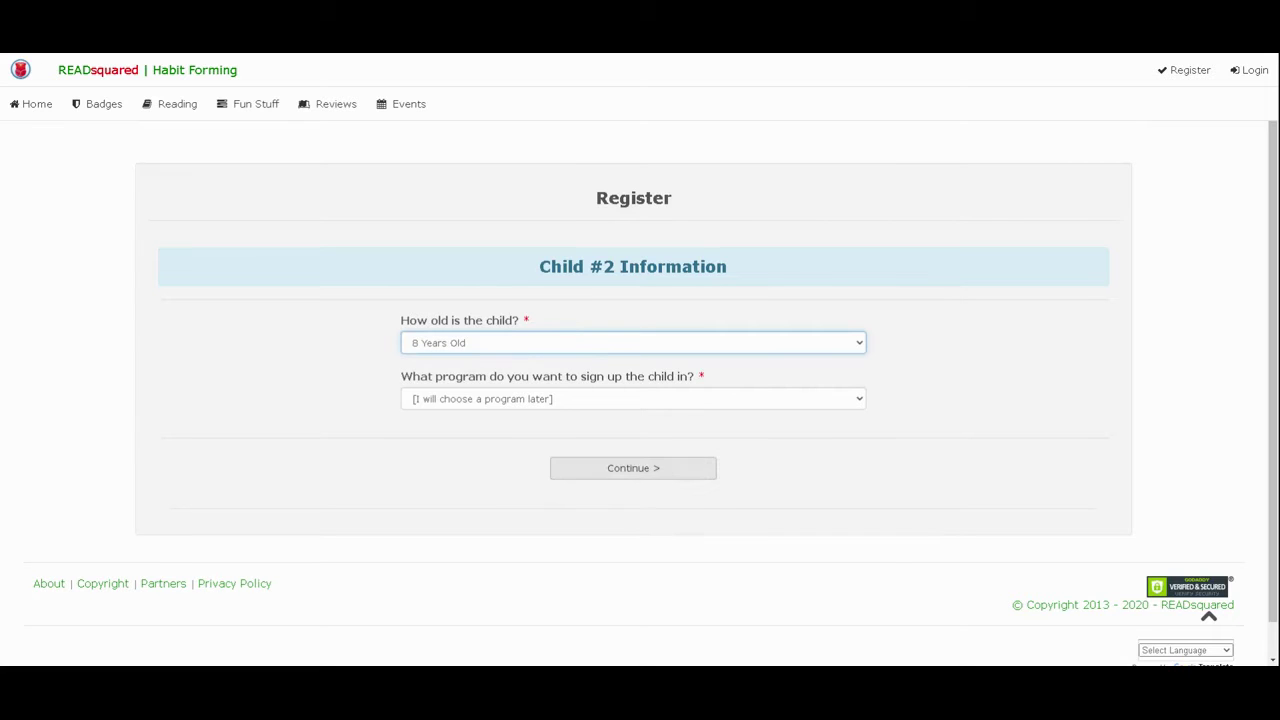
left_click(609, 405)
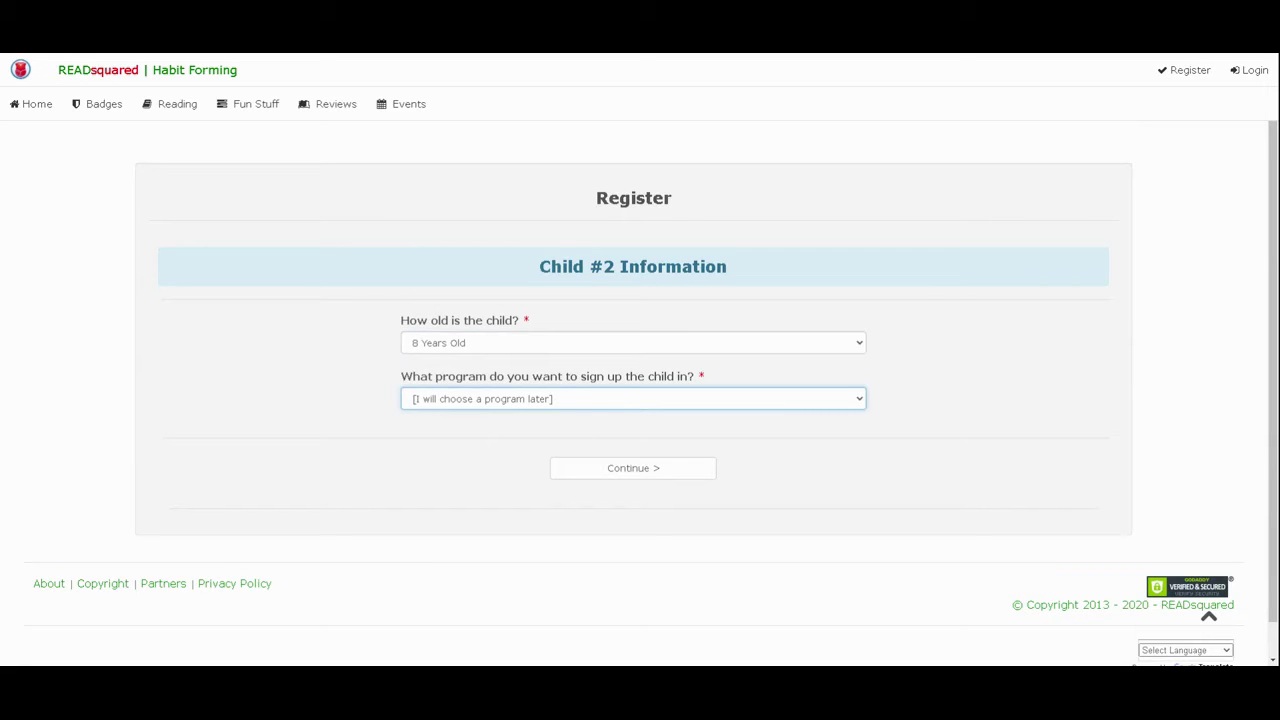
key("Down")
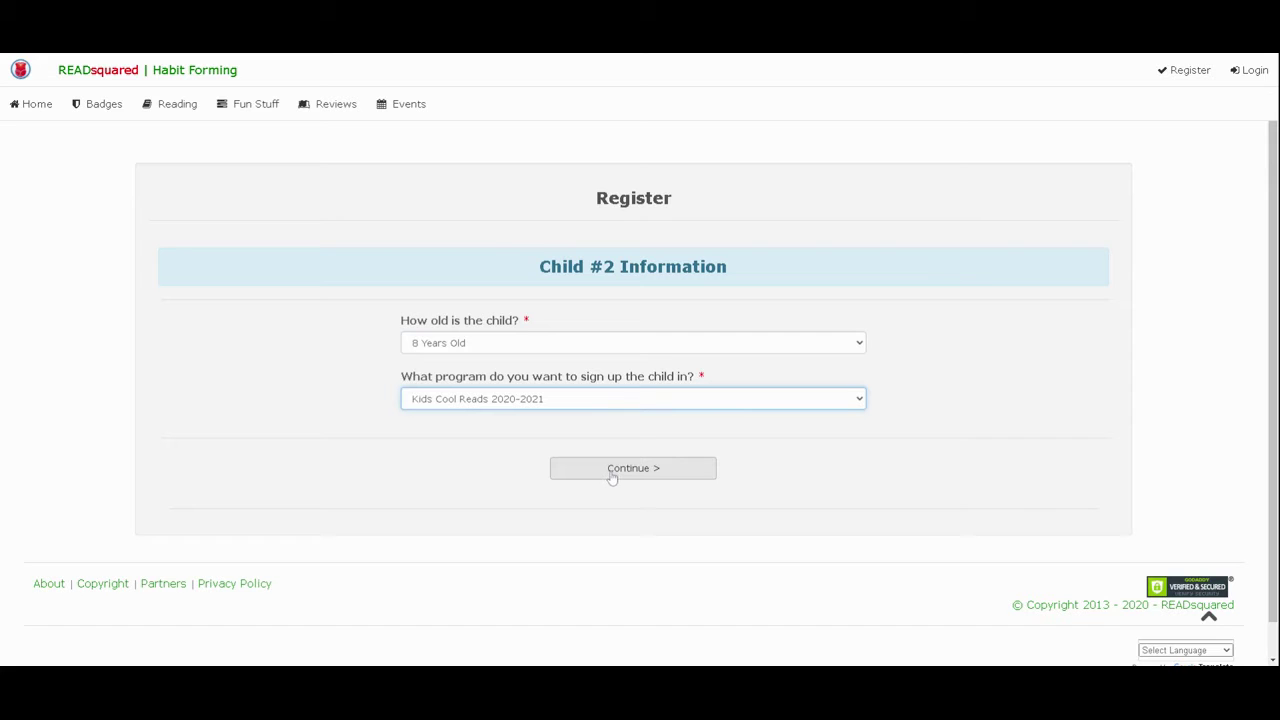
left_click(612, 474)
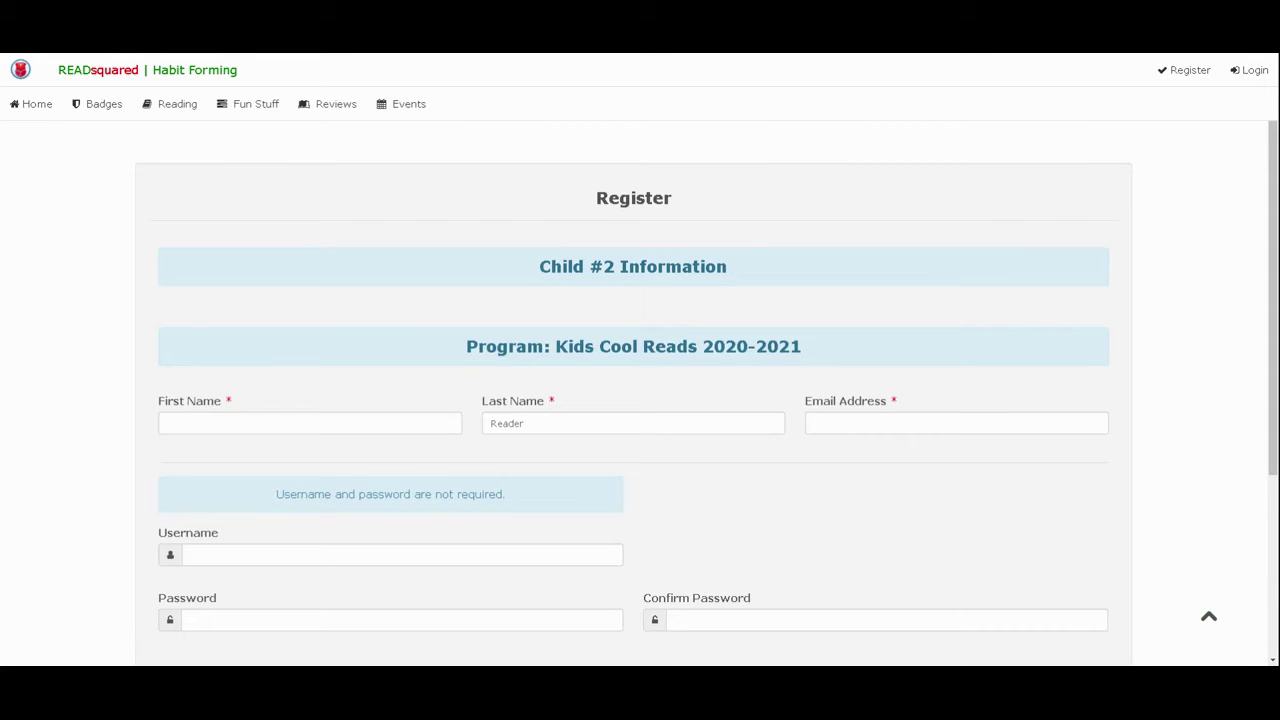
- Enter the second child's first name and e-mail address, then finish adding children
scroll(778, 464, "down", 2)
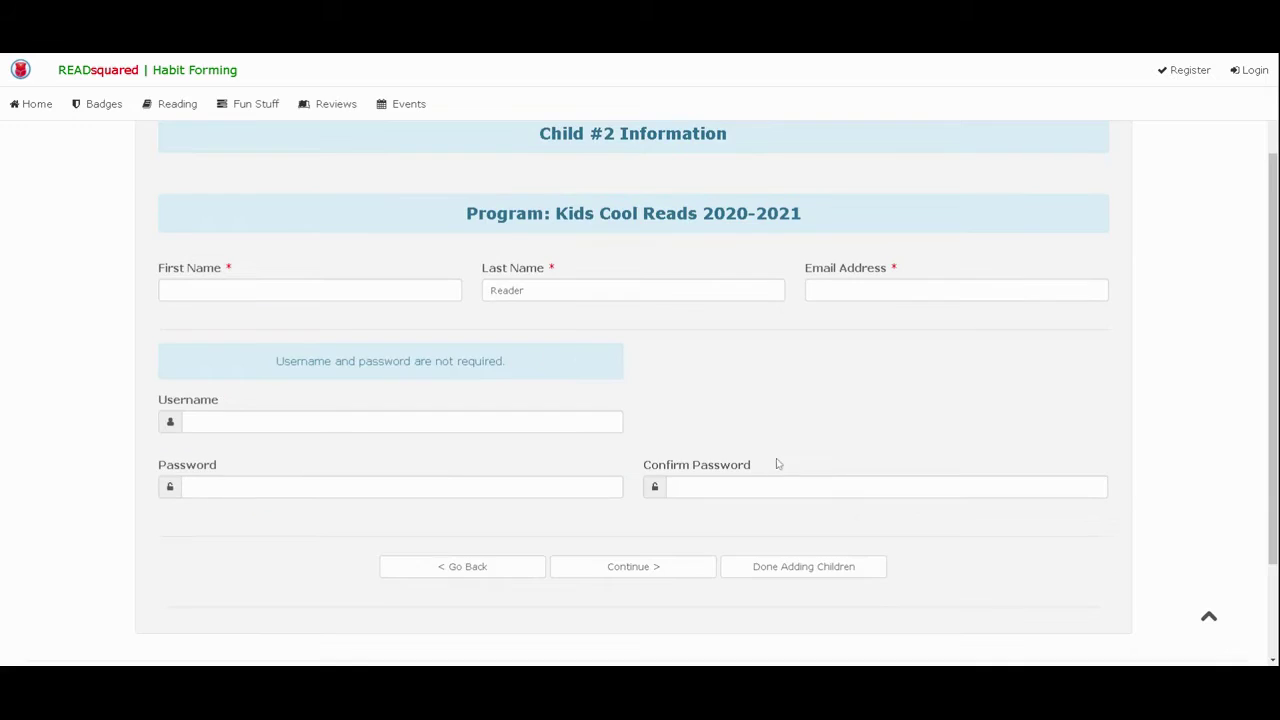
left_click(300, 280)
type("Kid")
key("Tab")
key("Tab")
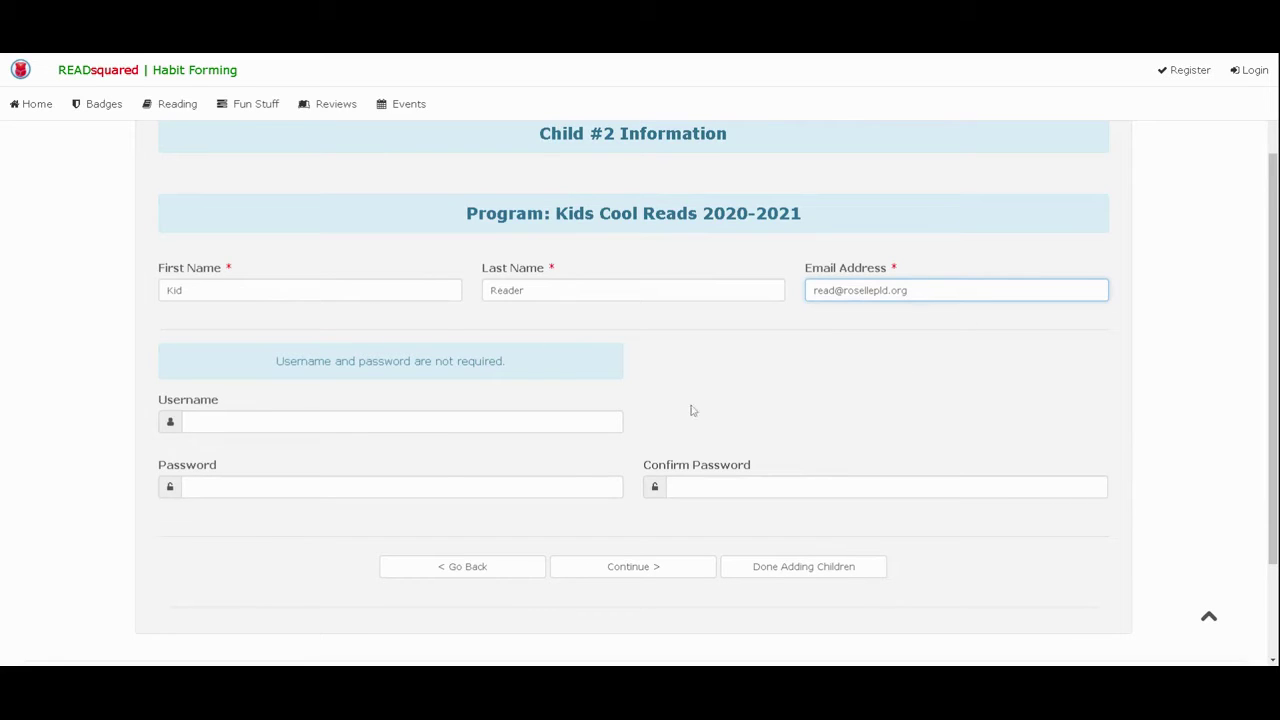
left_click(806, 570)
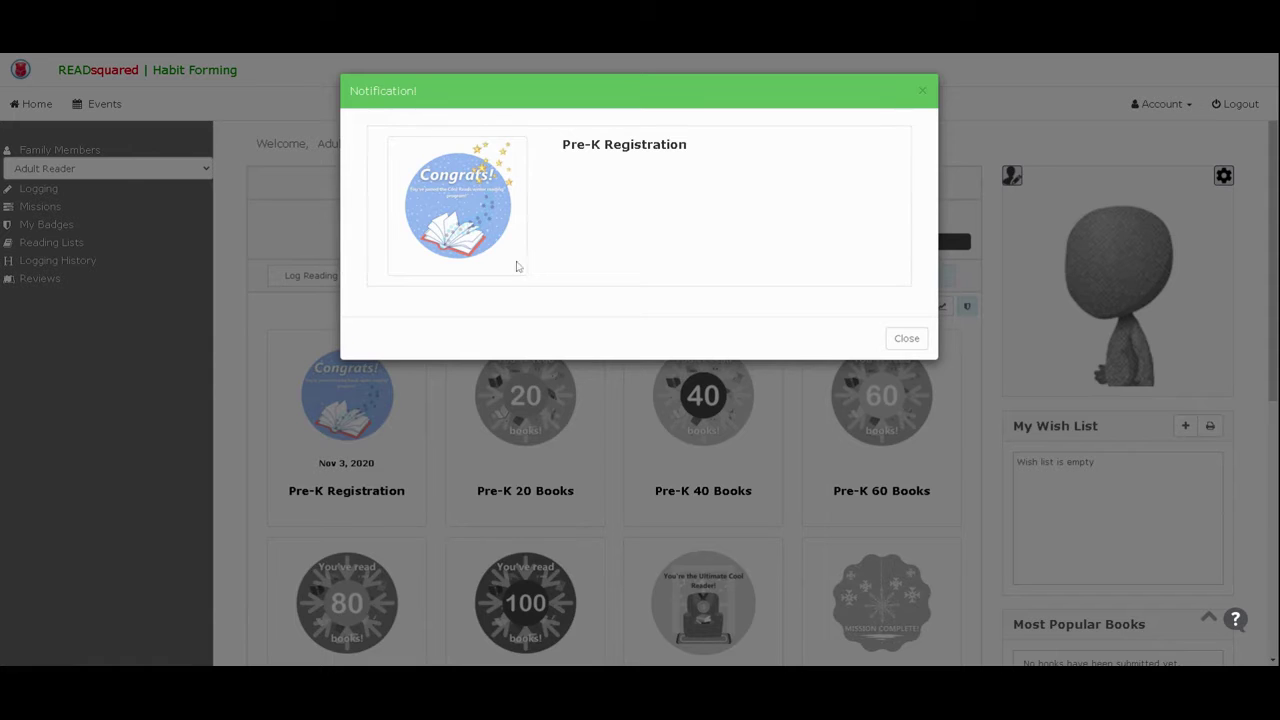
- Close the Pre-K Registration badge notice and switch the dashboard to Child Reader
left_click(905, 340)
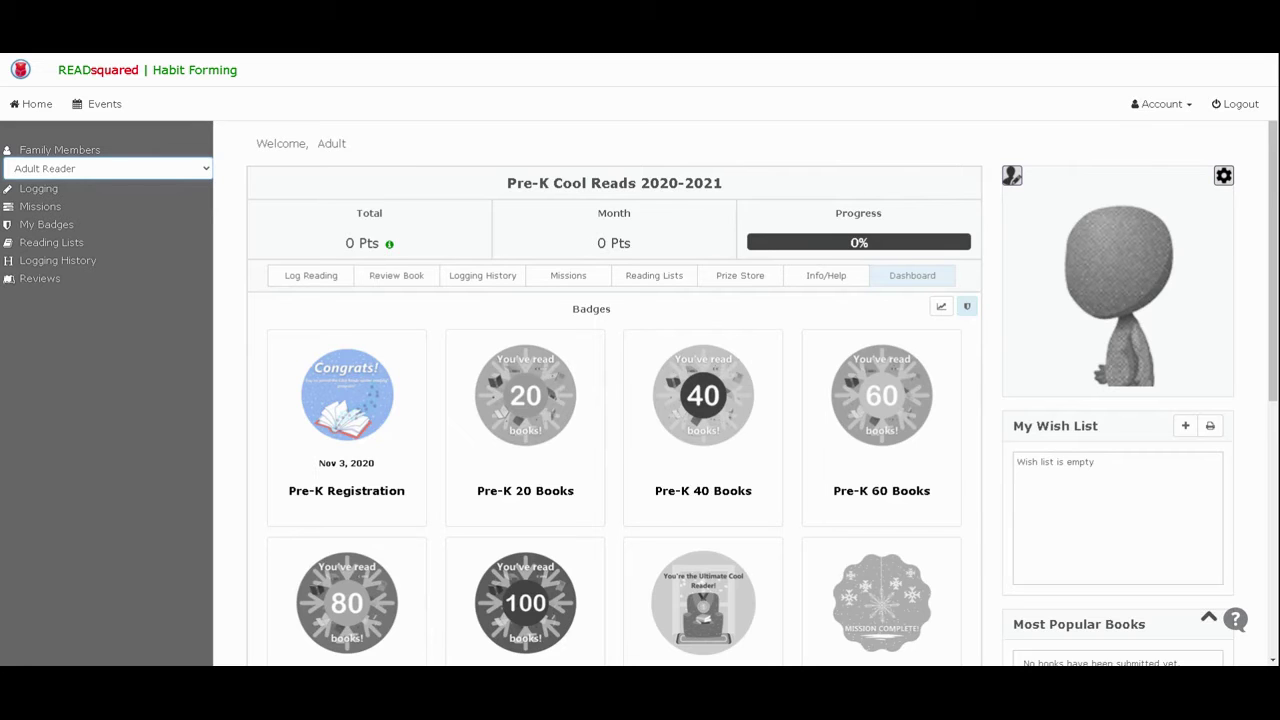
left_click(150, 206)
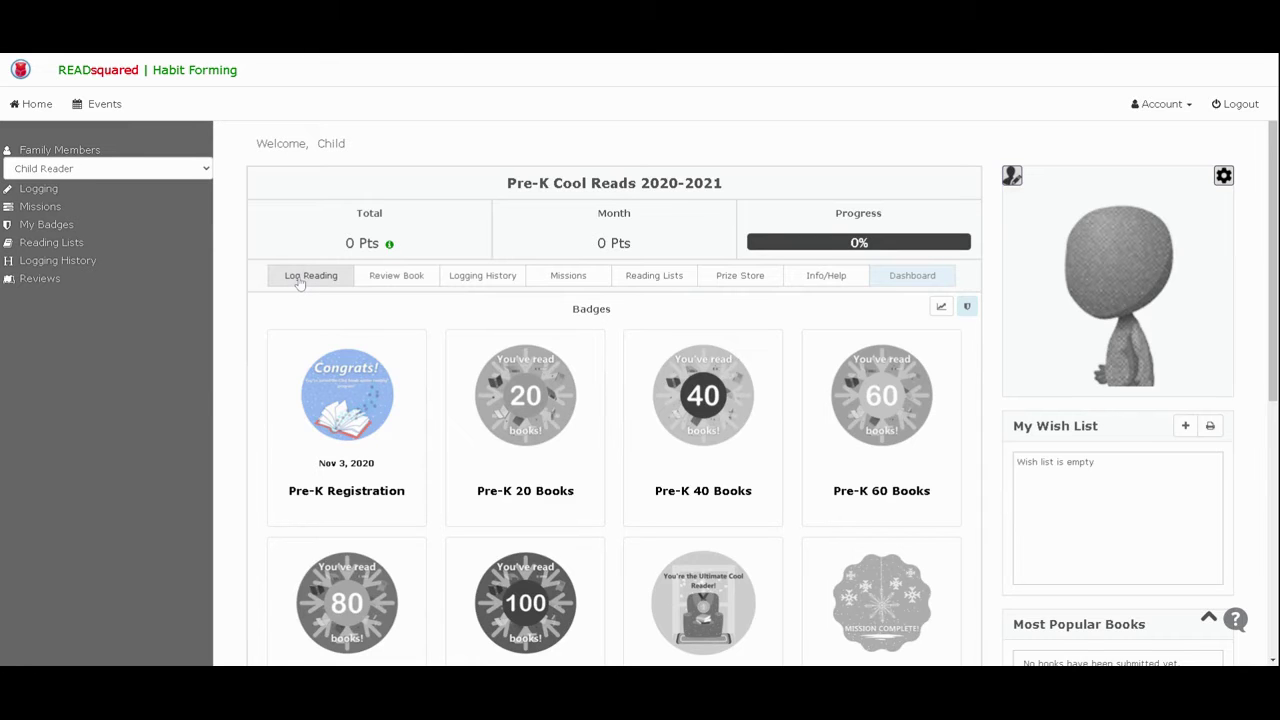
- Log one book for Child Reader only, excluding Adult Reader, and dismiss the 1-point notice
left_click(300, 281)
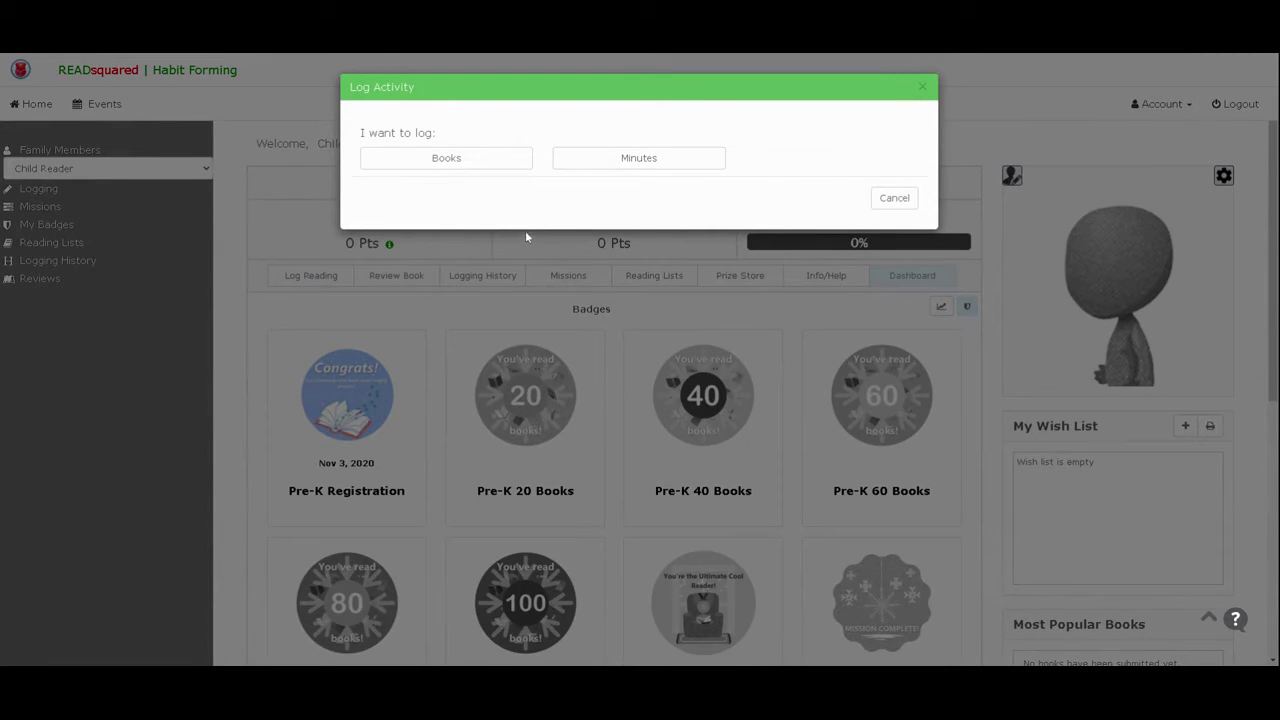
left_click(472, 172)
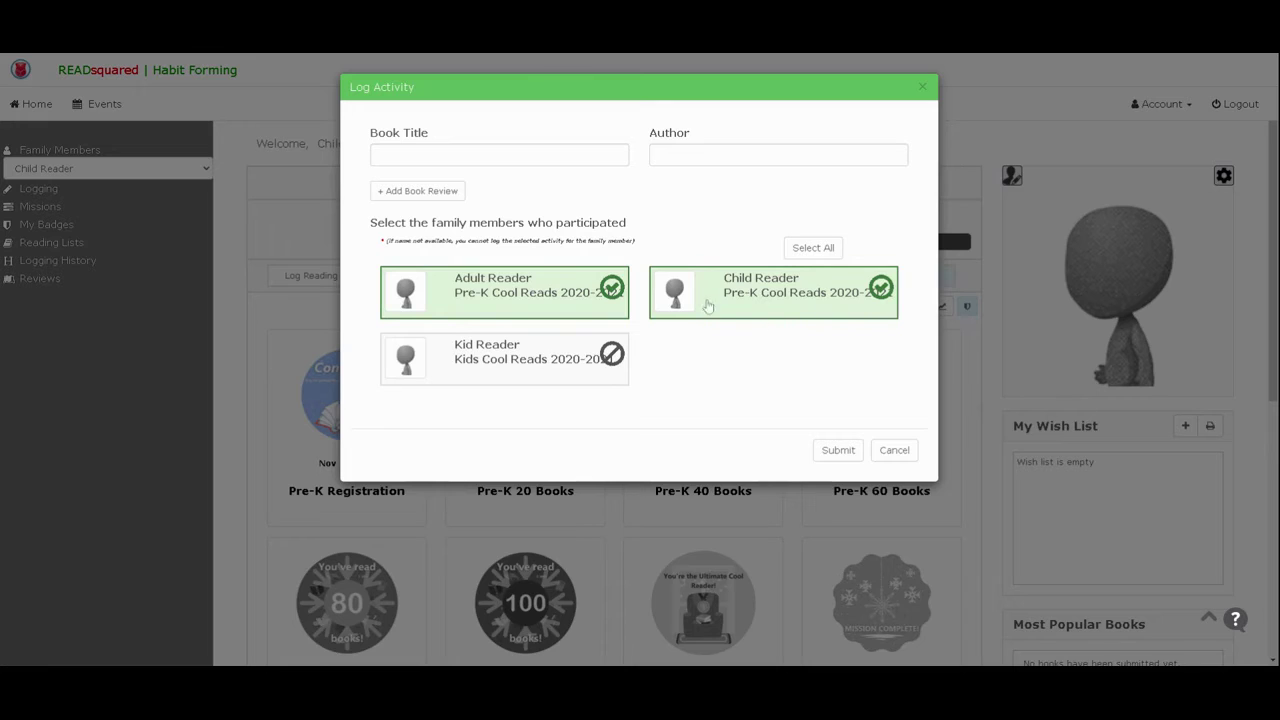
left_click(568, 291)
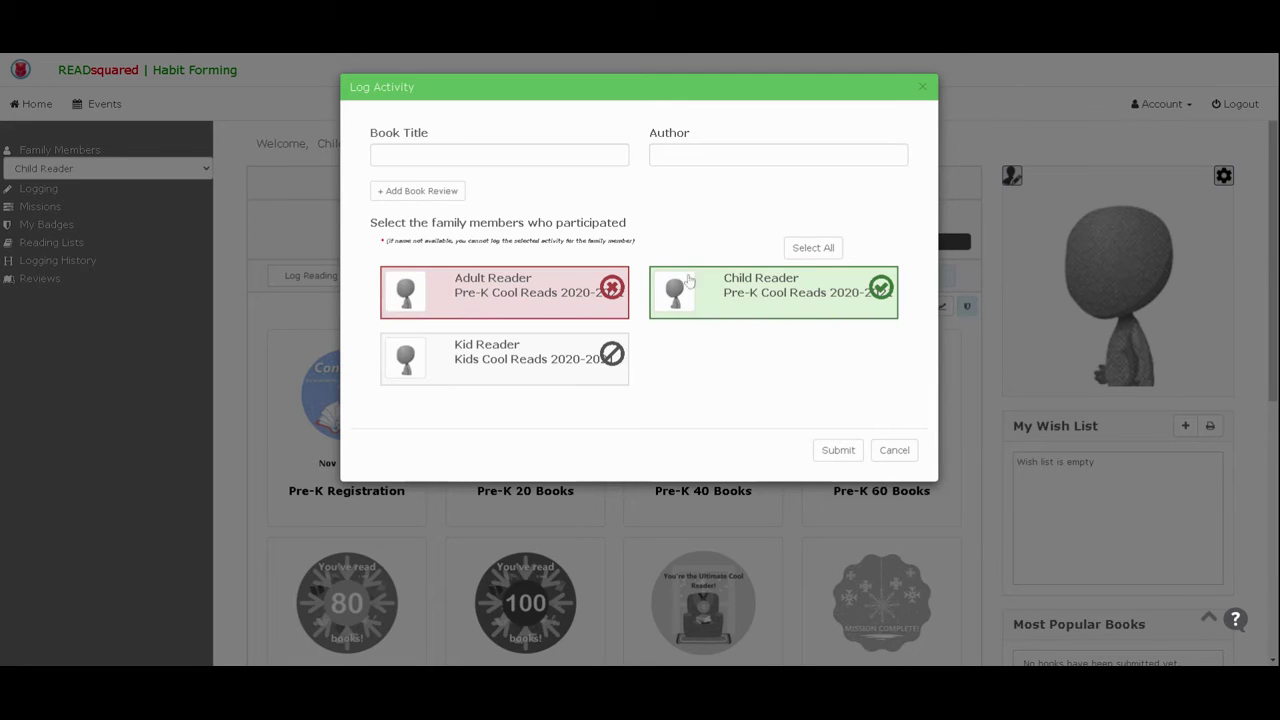
left_click(840, 451)
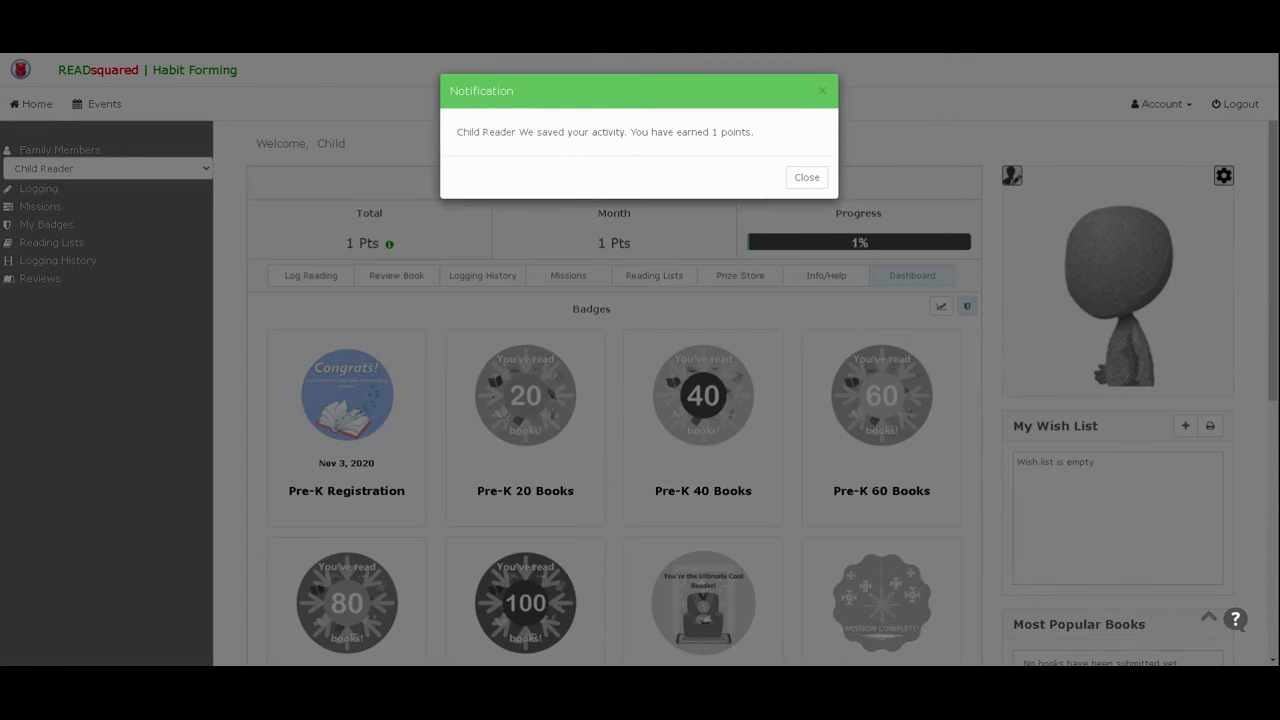
left_click(807, 178)
scroll(600, 345, "down", 1)
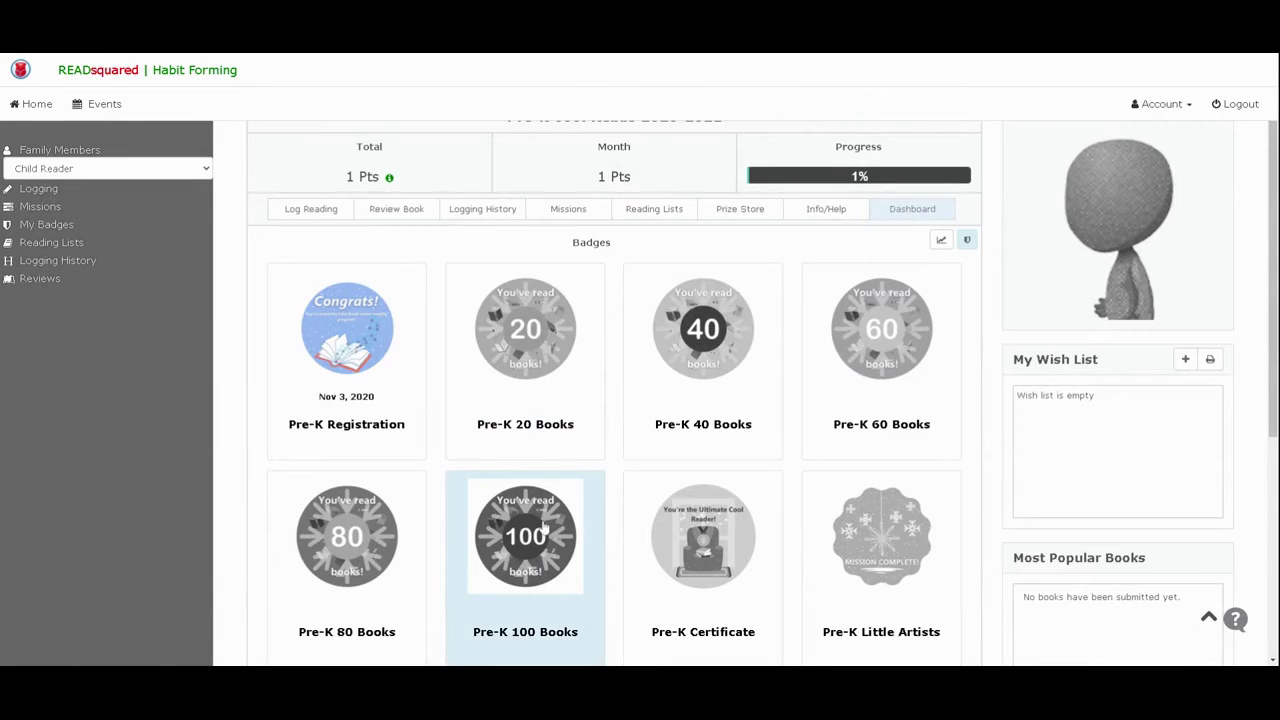
scroll(540, 525, "up", 1)
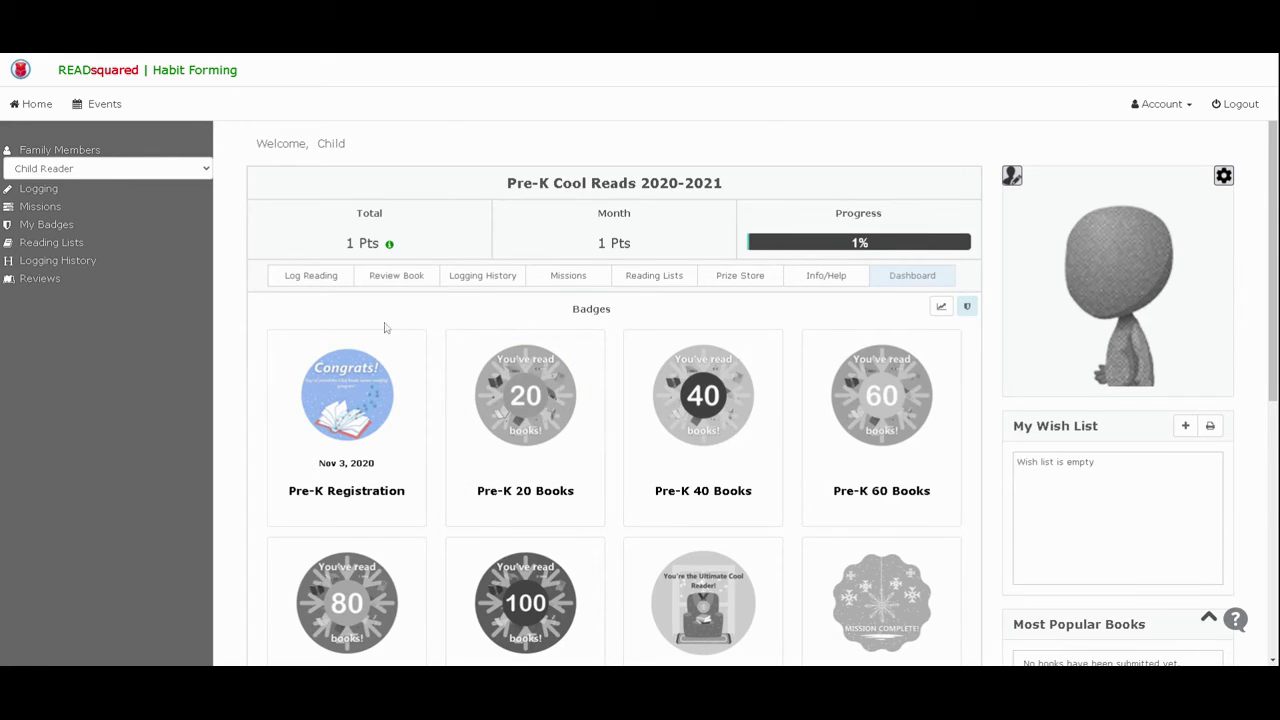
left_click(476, 279)
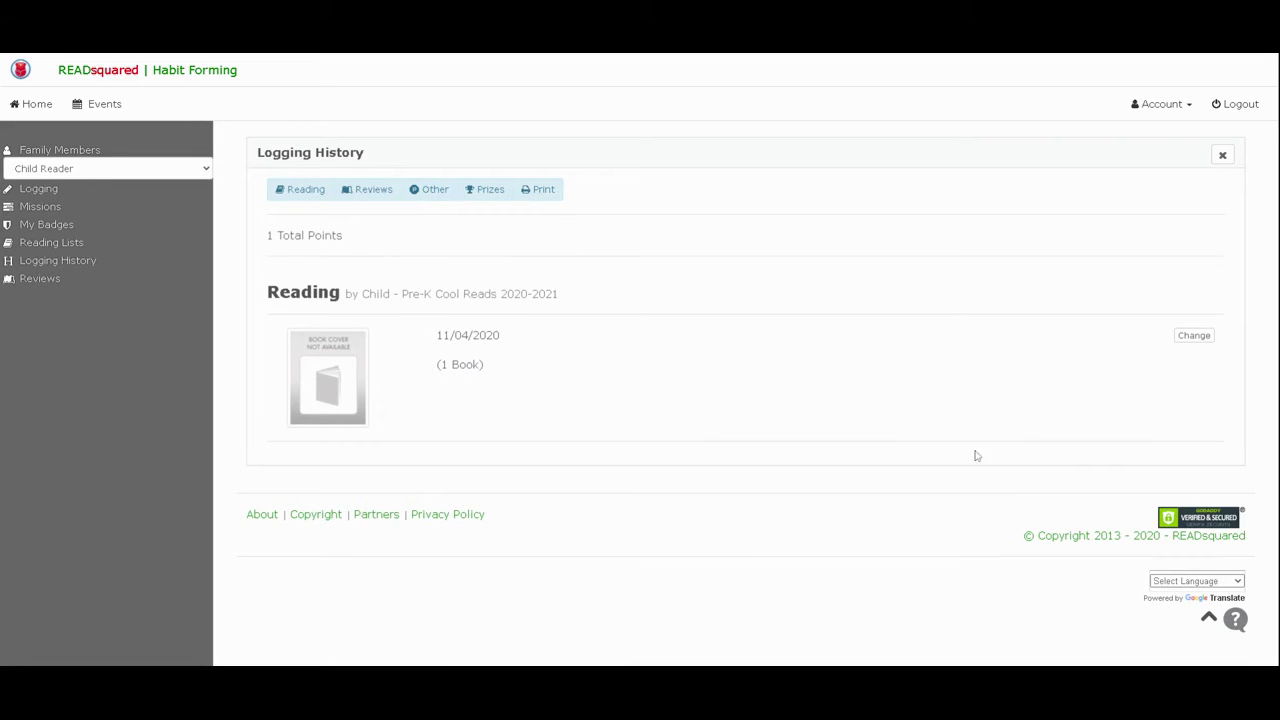
left_click(1204, 345)
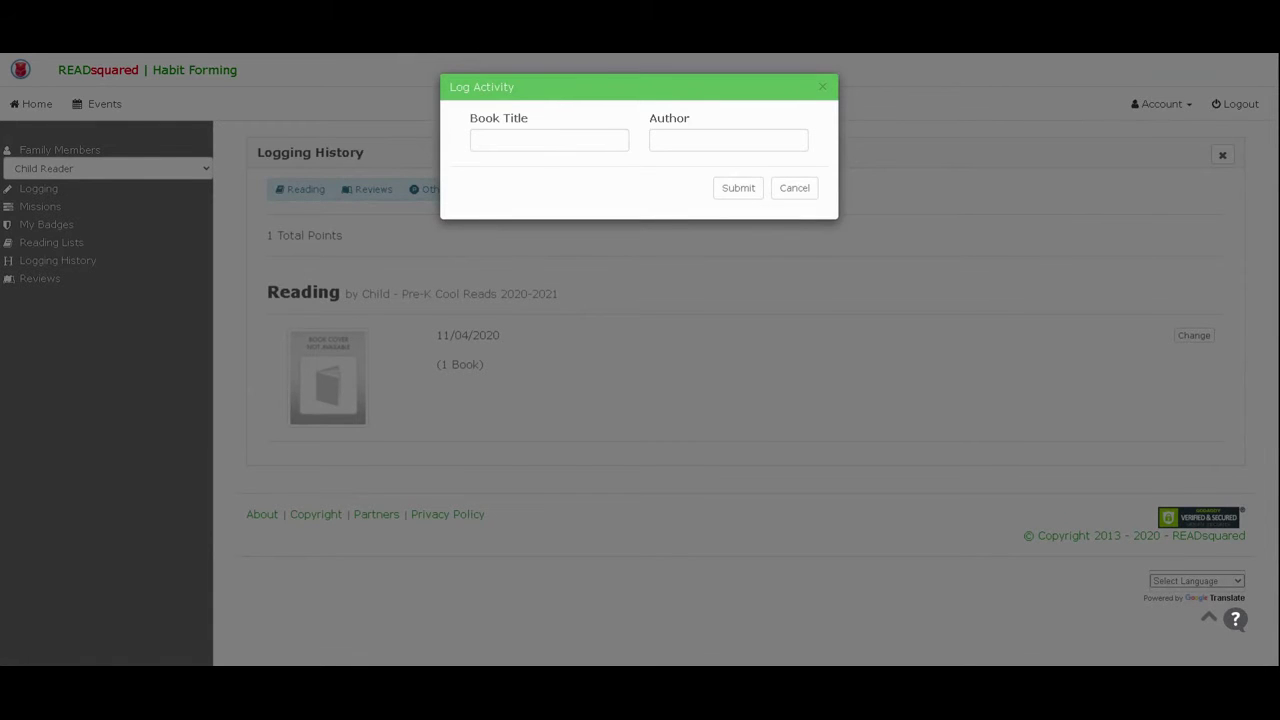
left_click(794, 189)
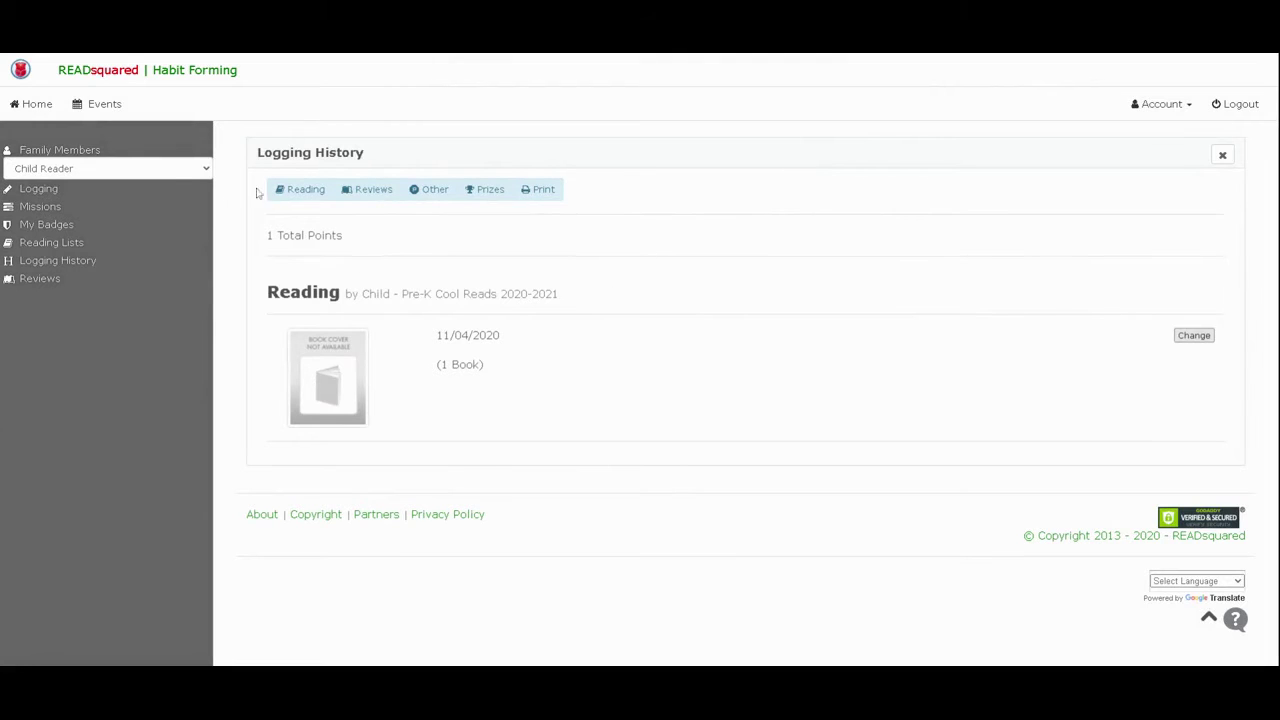
left_click(39, 113)
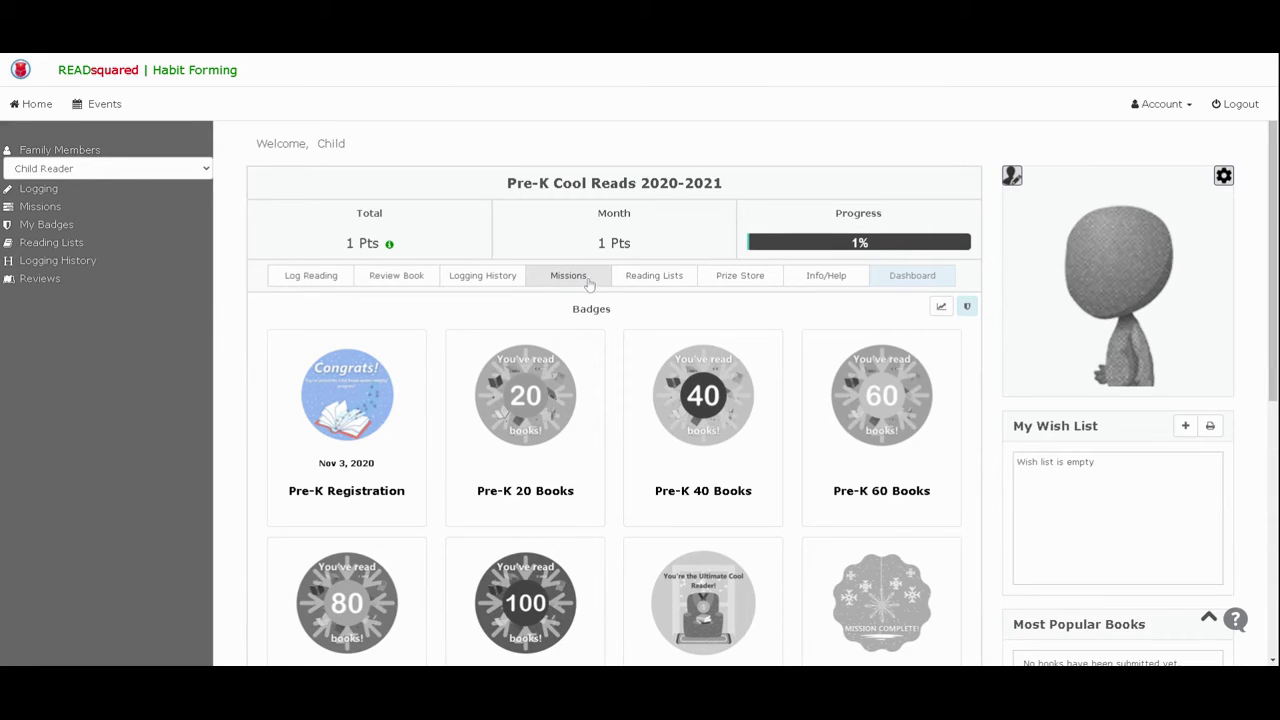
left_click(589, 283)
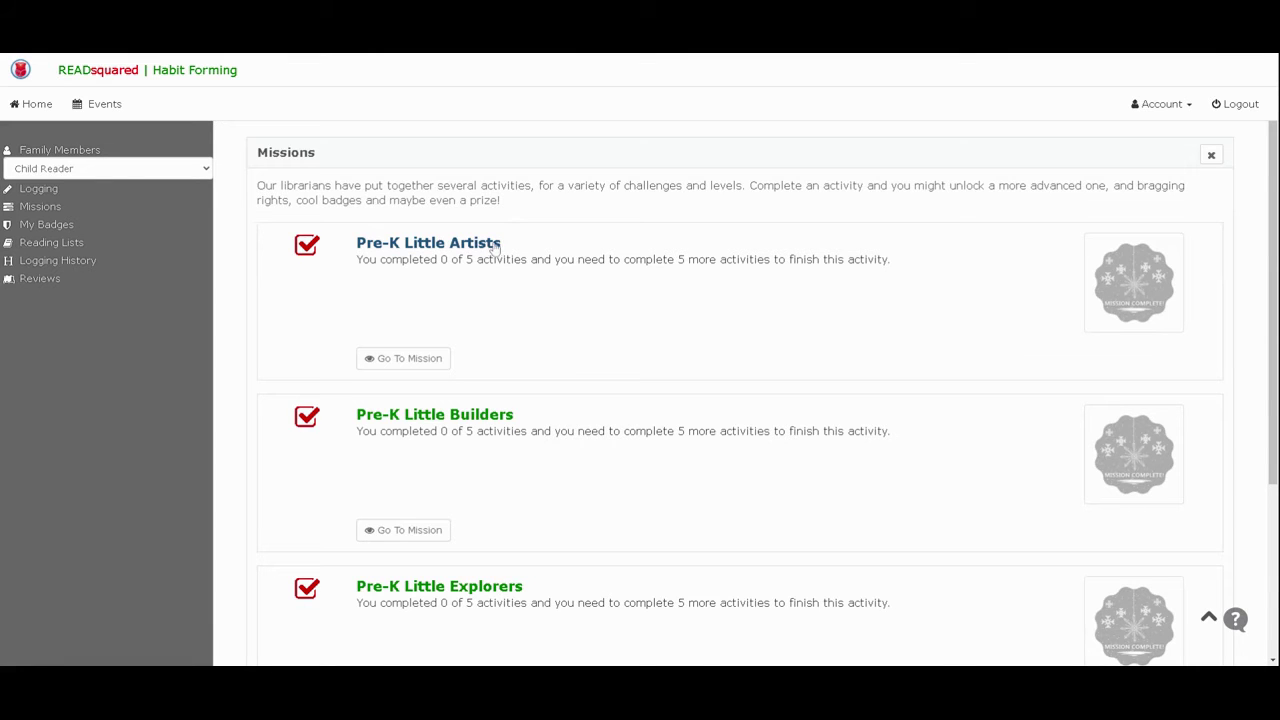
left_click(494, 248)
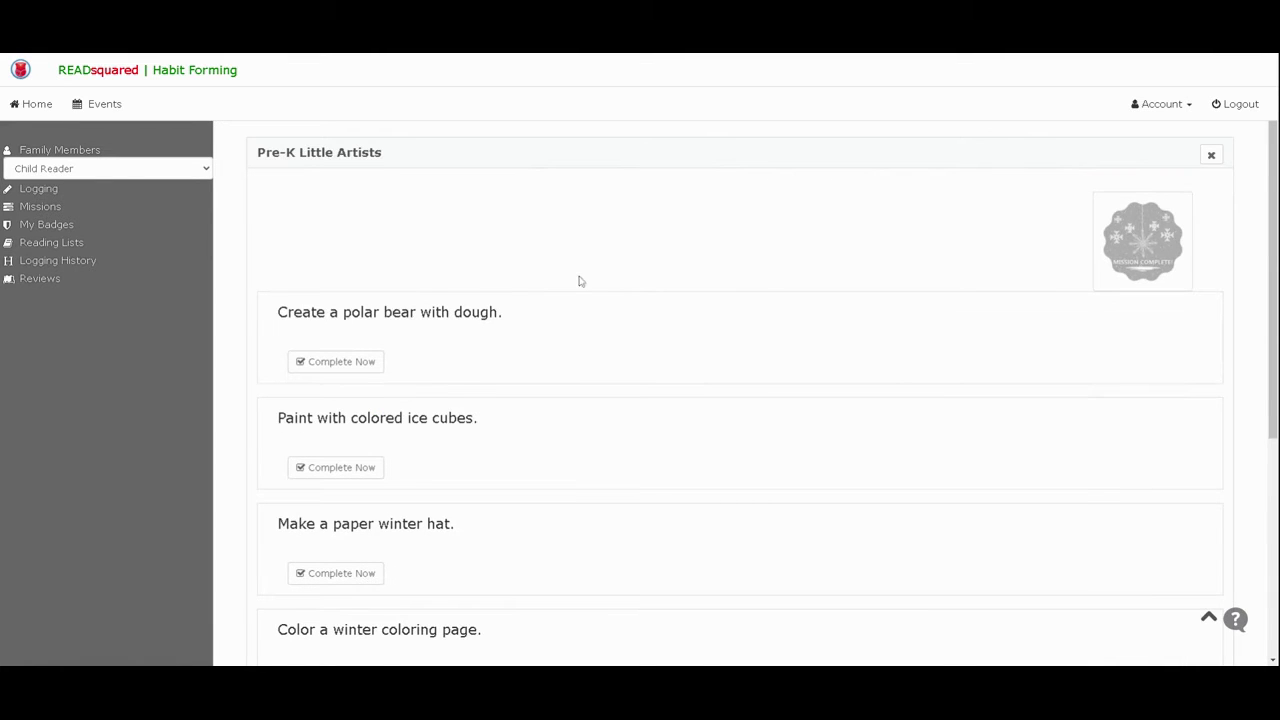
scroll(617, 303, "down", 3)
scroll(624, 343, "up", 3)
left_click(1211, 156)
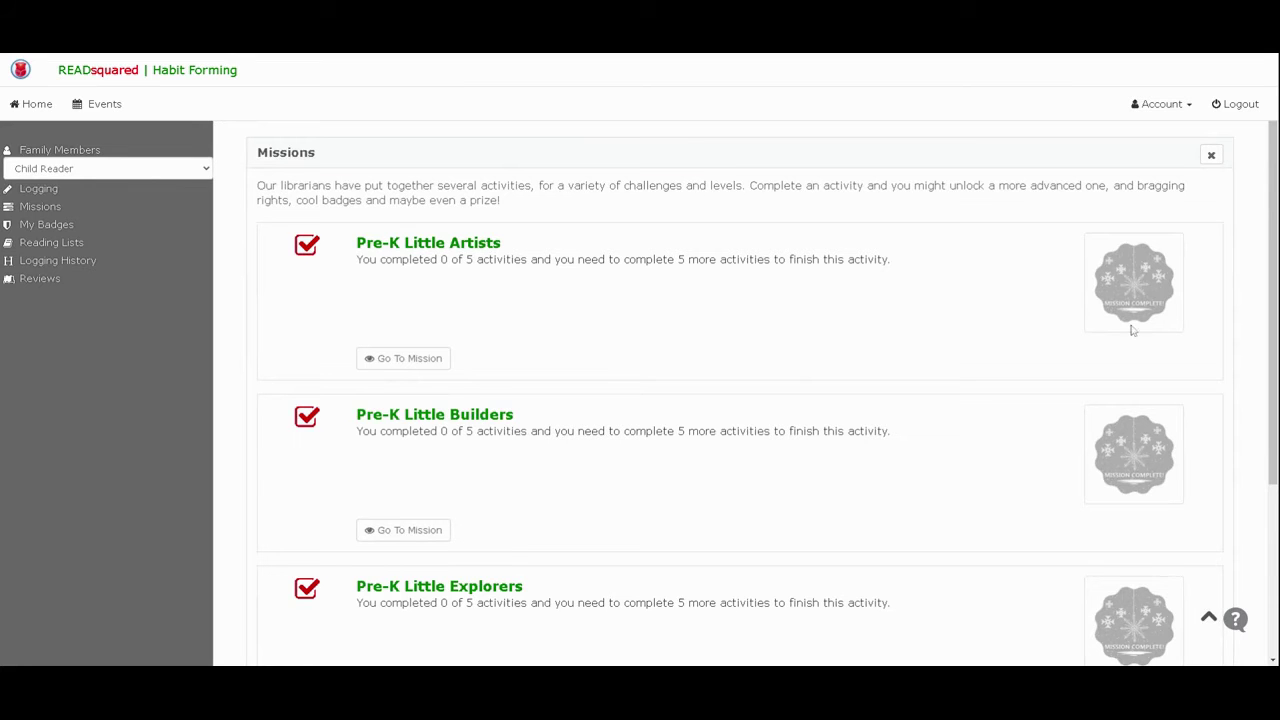
scroll(1138, 306, "down", 1)
scroll(1142, 315, "down", 3)
scroll(1140, 328, "up", 4)
left_click(1211, 156)
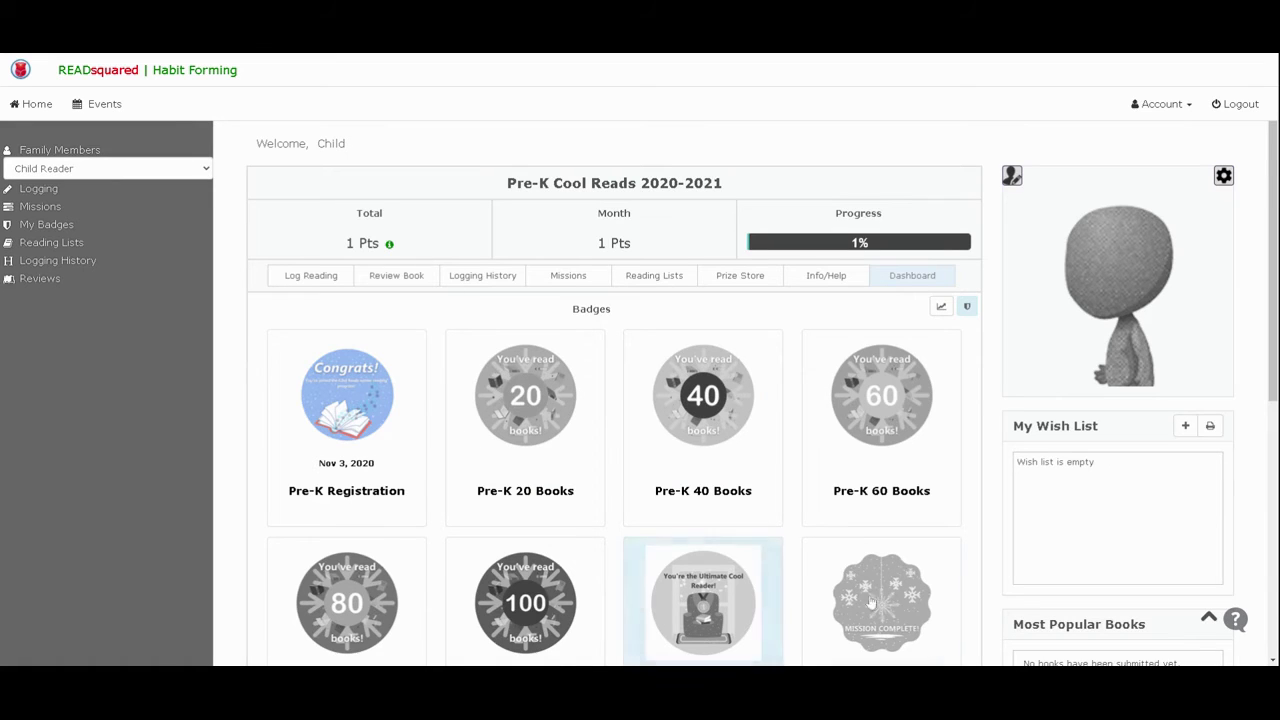
- Open Child Reader's Prize Store page
left_click(756, 282)
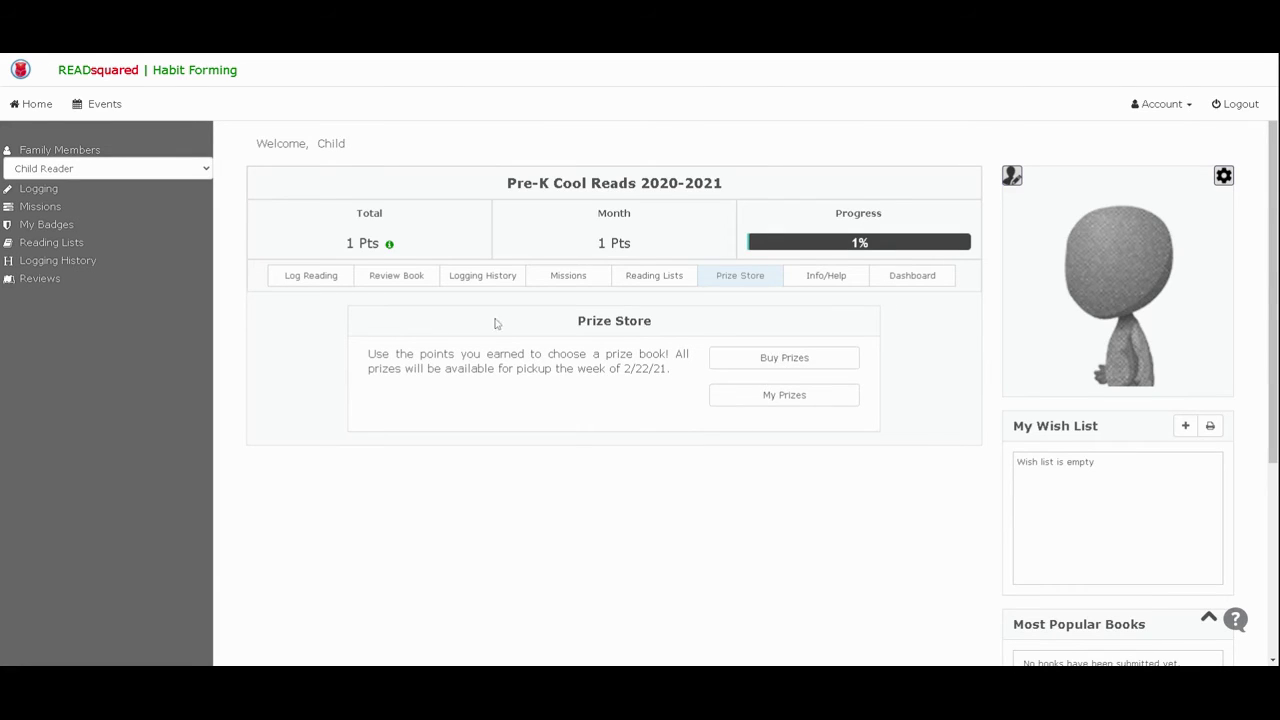
left_click(786, 366)
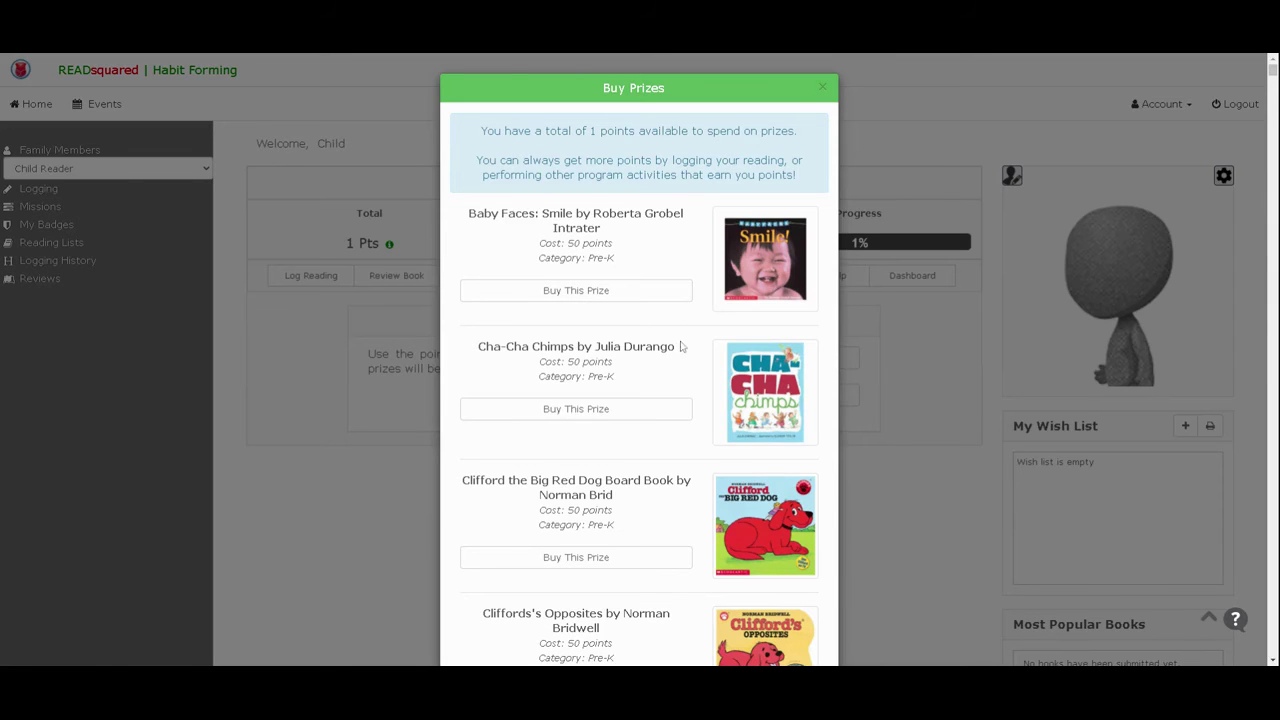
scroll(680, 346, "down", 2)
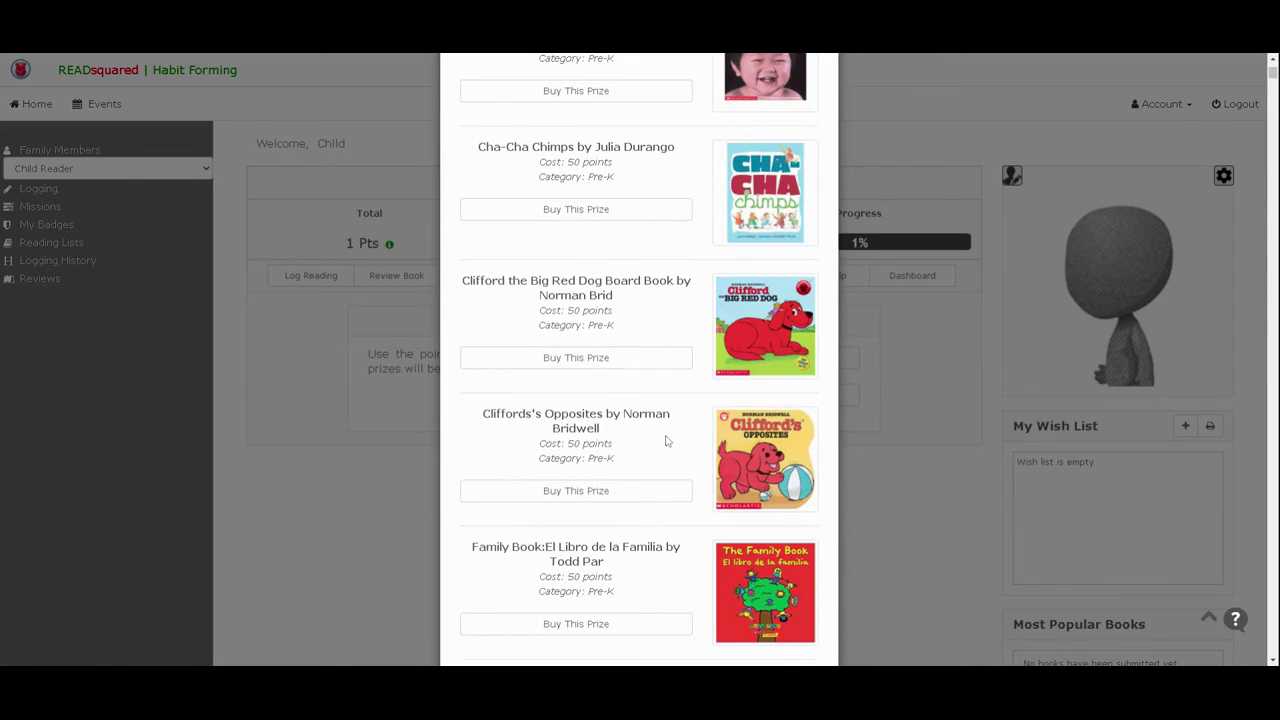
scroll(672, 416, "down", 6)
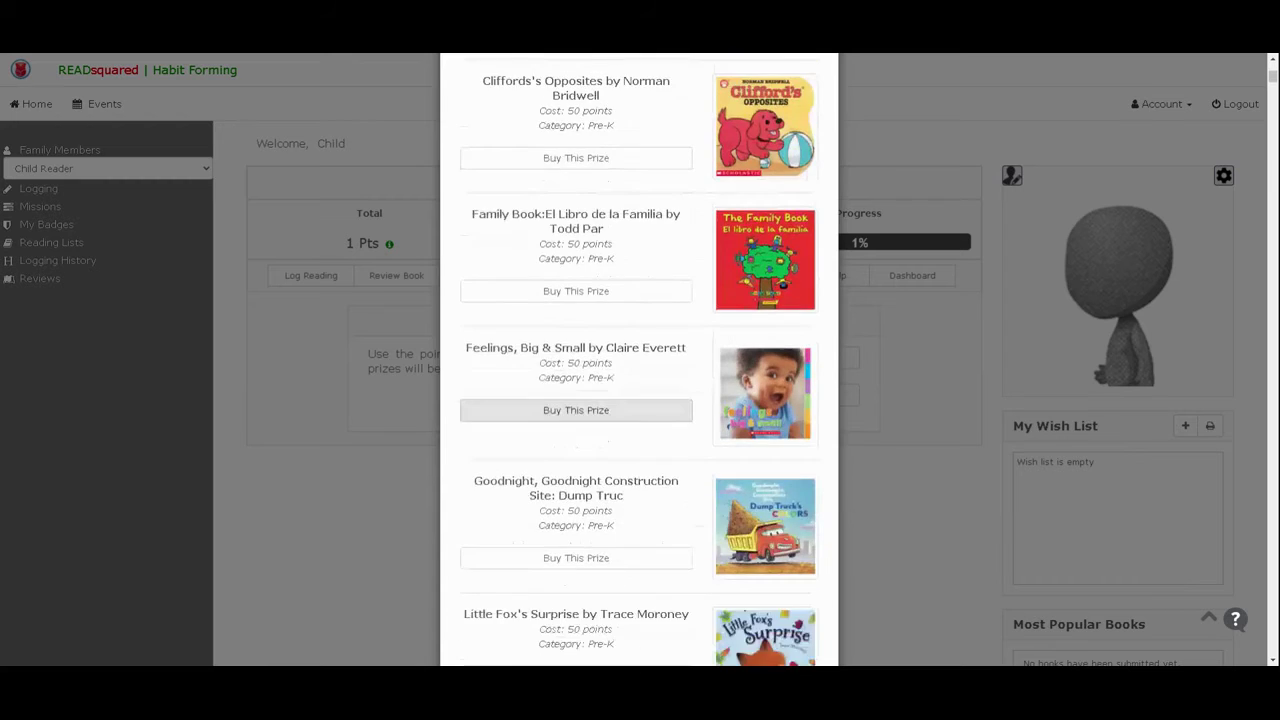
scroll(667, 415, "up", 10)
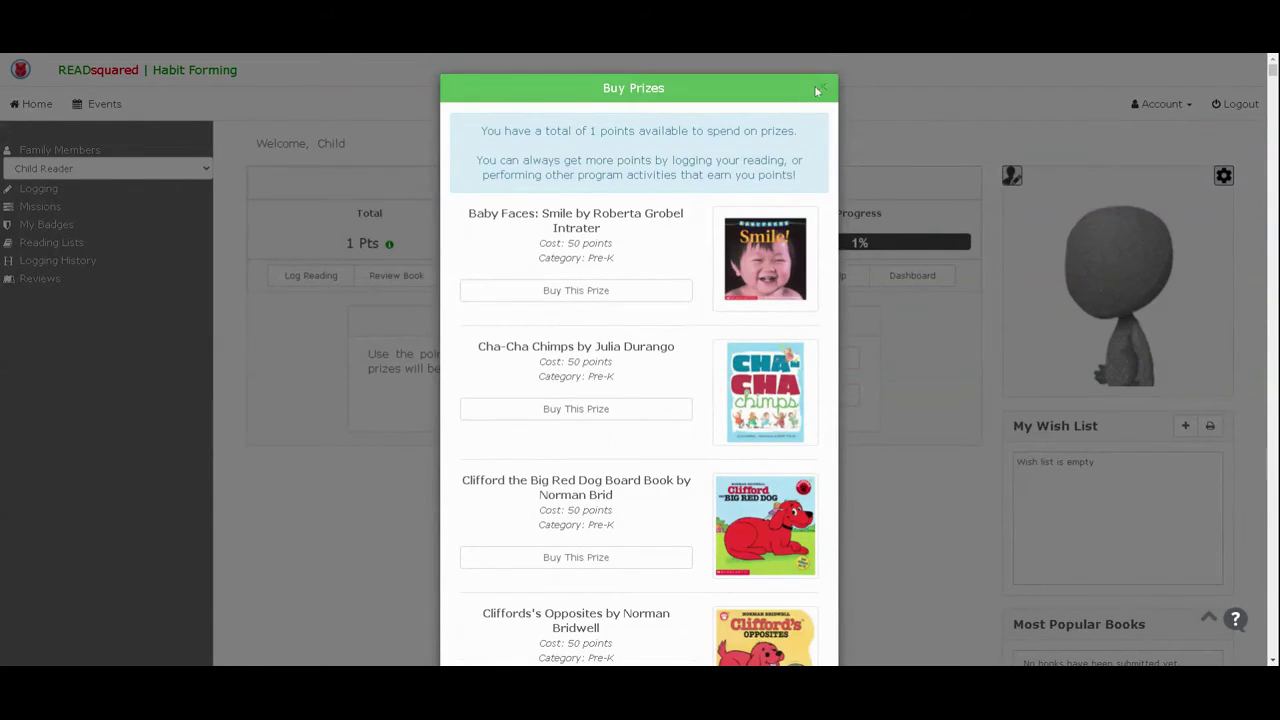
left_click(822, 89)
- Return to the dashboard, switch to Kid Reader, and open the Log Activity dialog
left_click(946, 284)
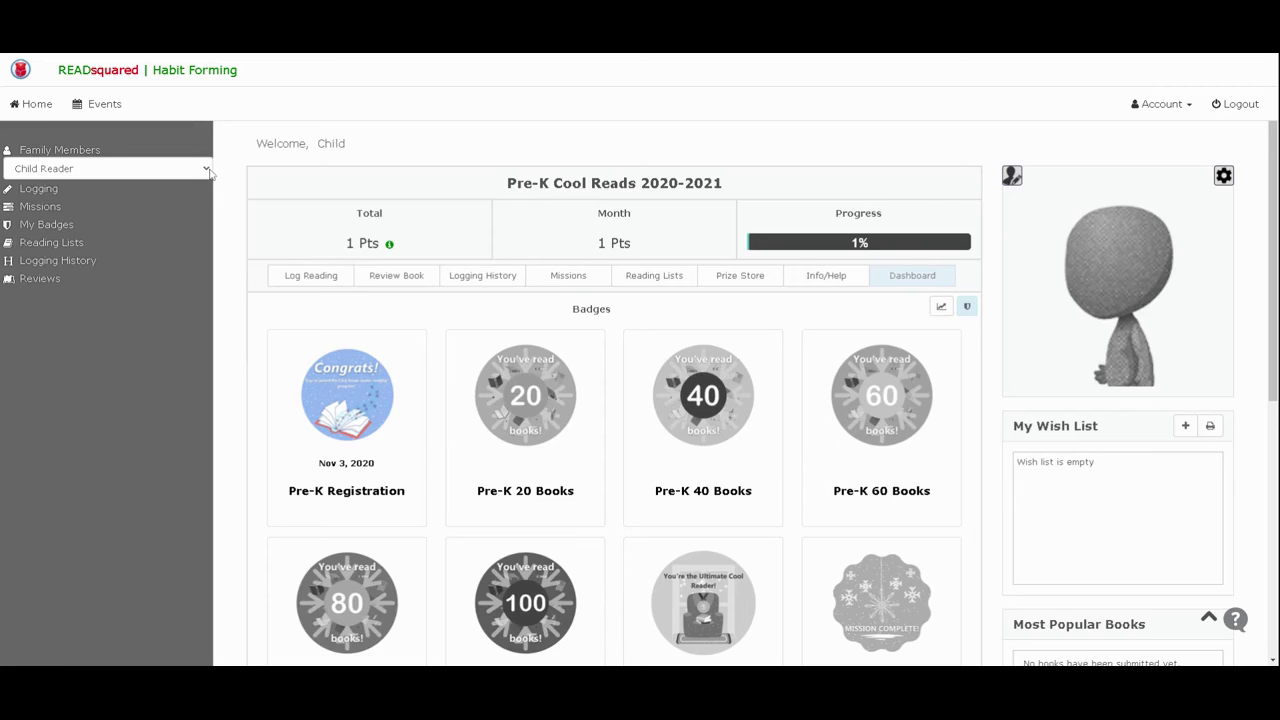
left_click(190, 185)
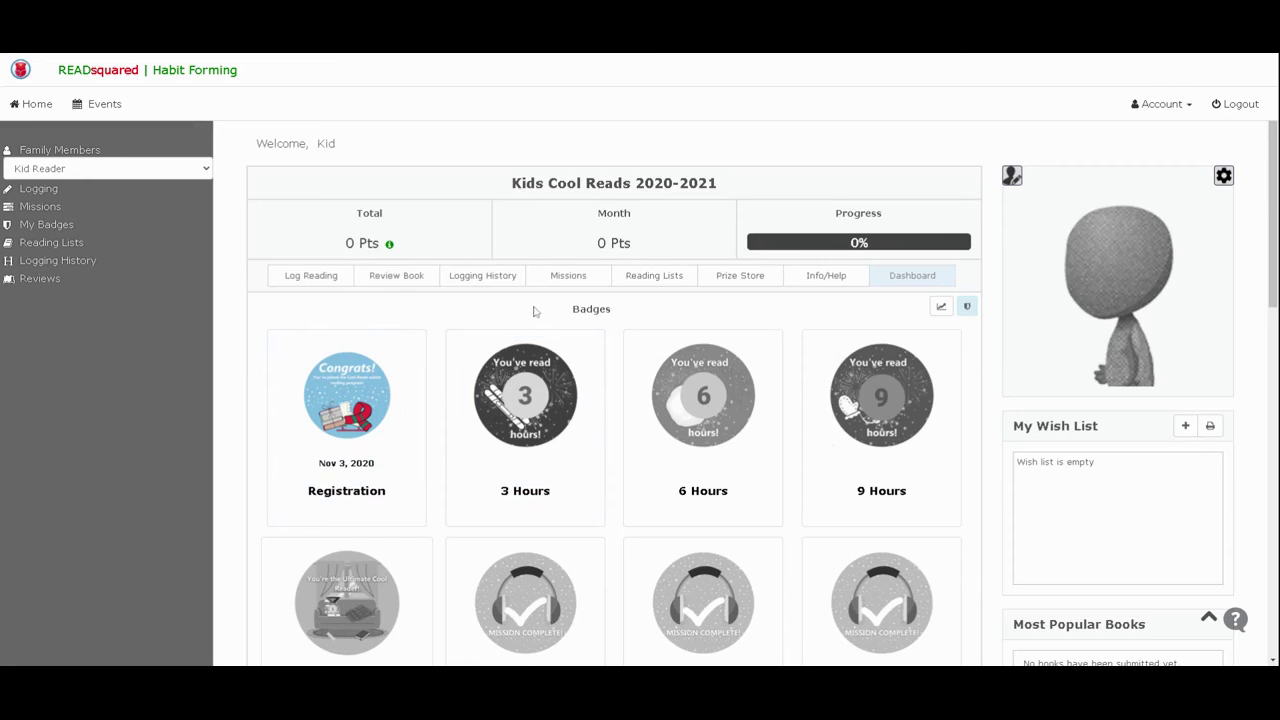
left_click(333, 284)
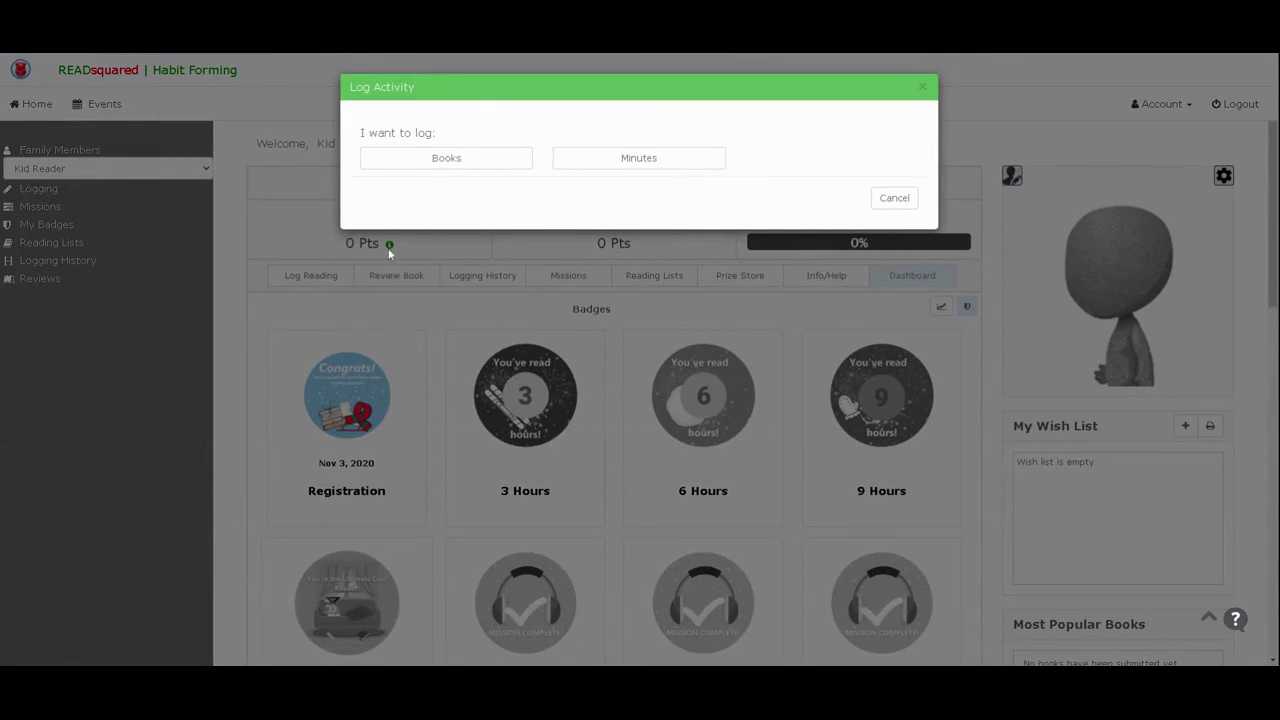
- Log 90 minutes of reading for Kid Reader and close the Great News confirmation
left_click(637, 157)
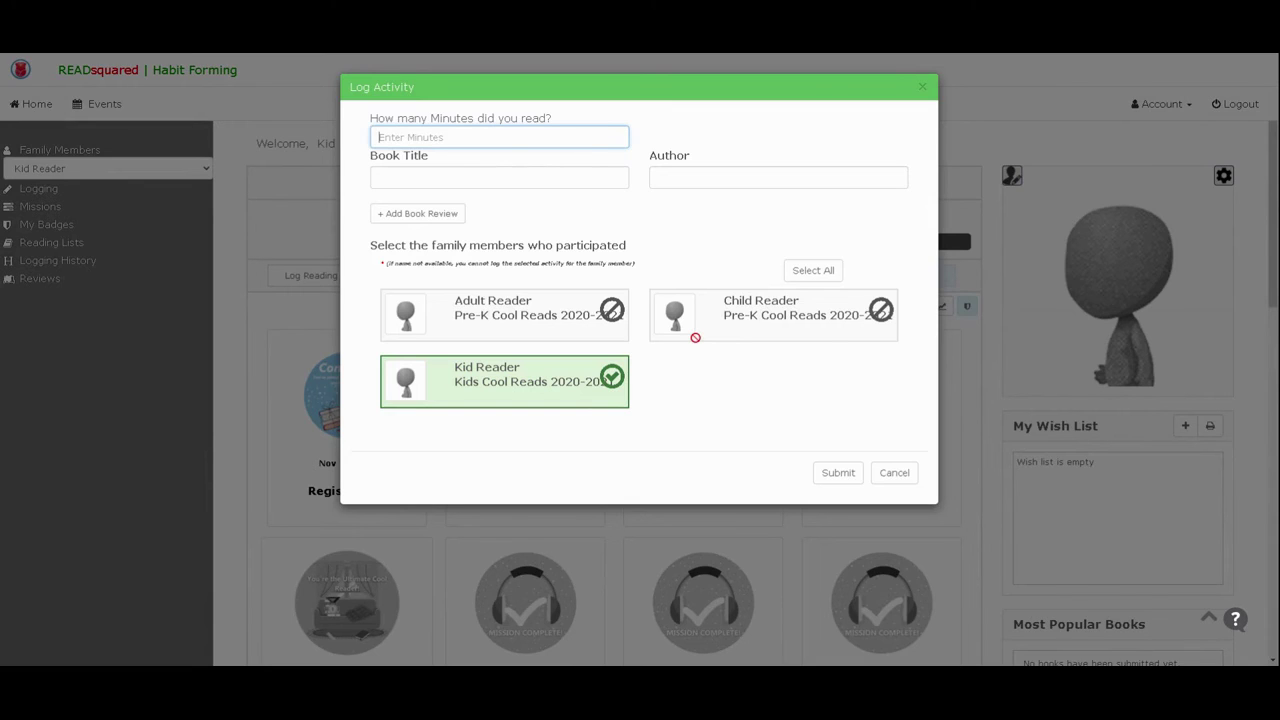
type("90")
left_click(838, 476)
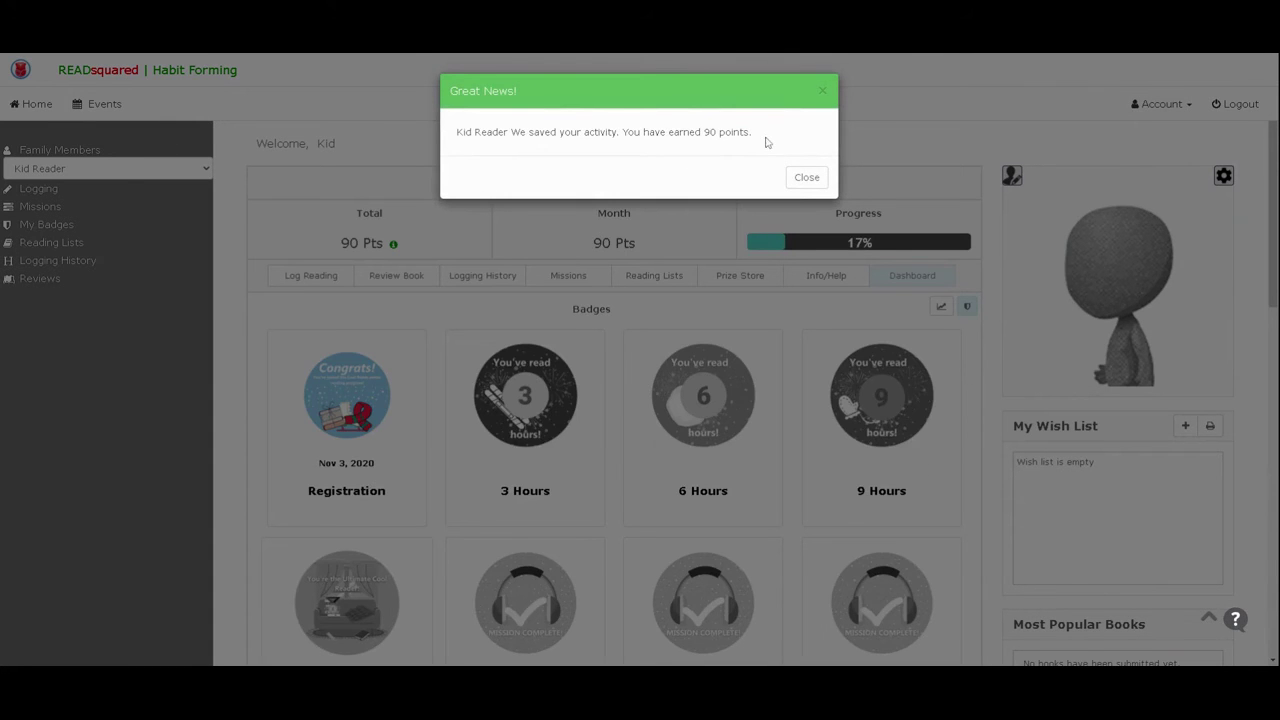
left_click(810, 180)
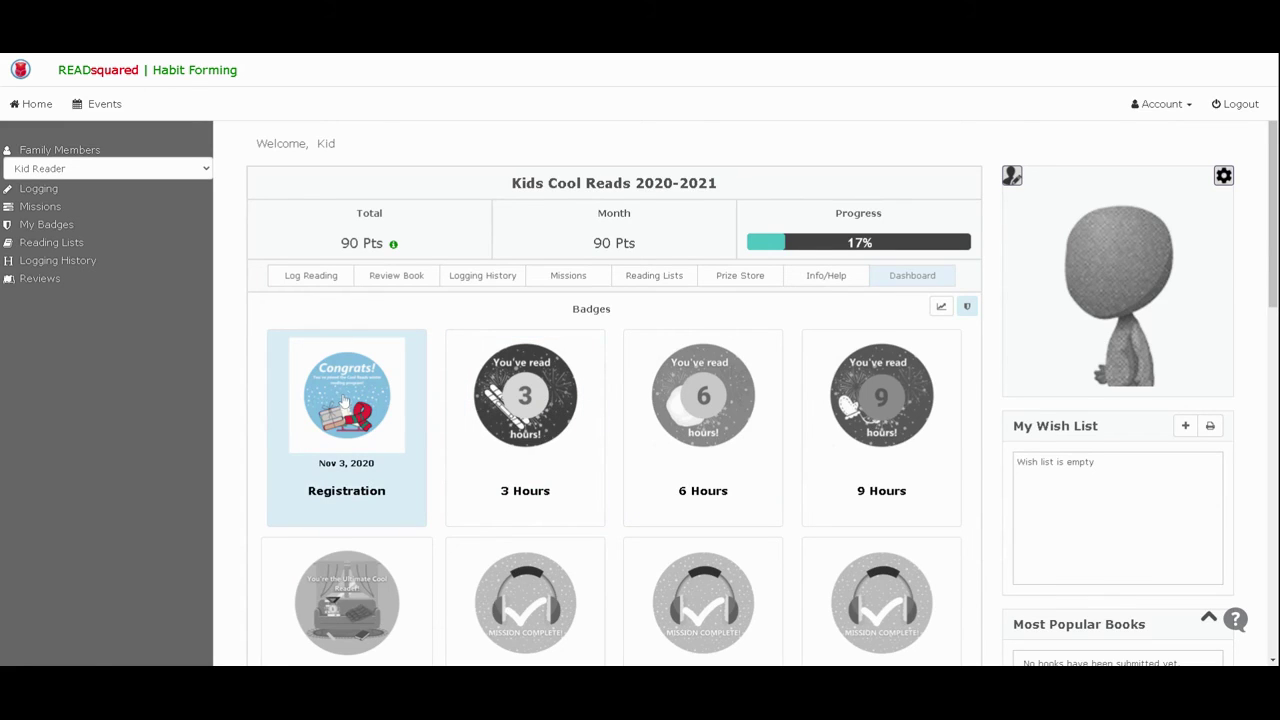
- Browse Kid Reader's 50- and 200-point prize books in the Prize Store, then go to Missions
left_click(727, 283)
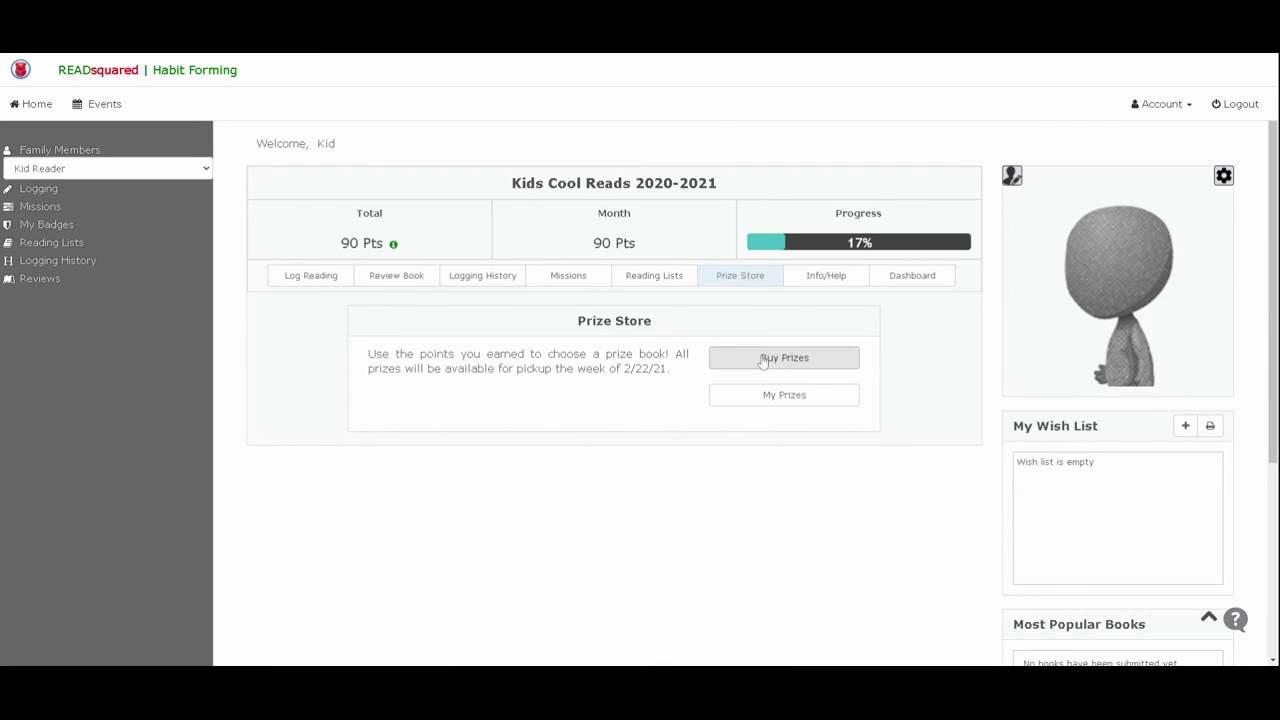
left_click(762, 360)
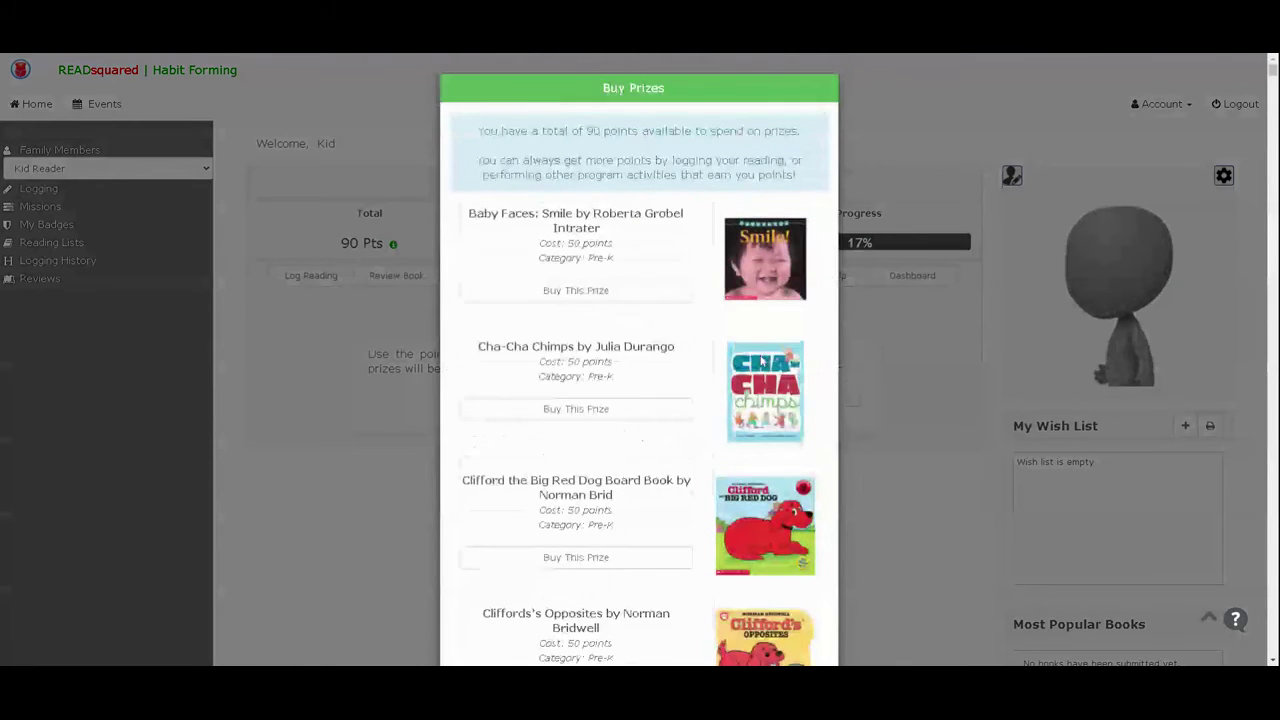
scroll(595, 400, "down", 15)
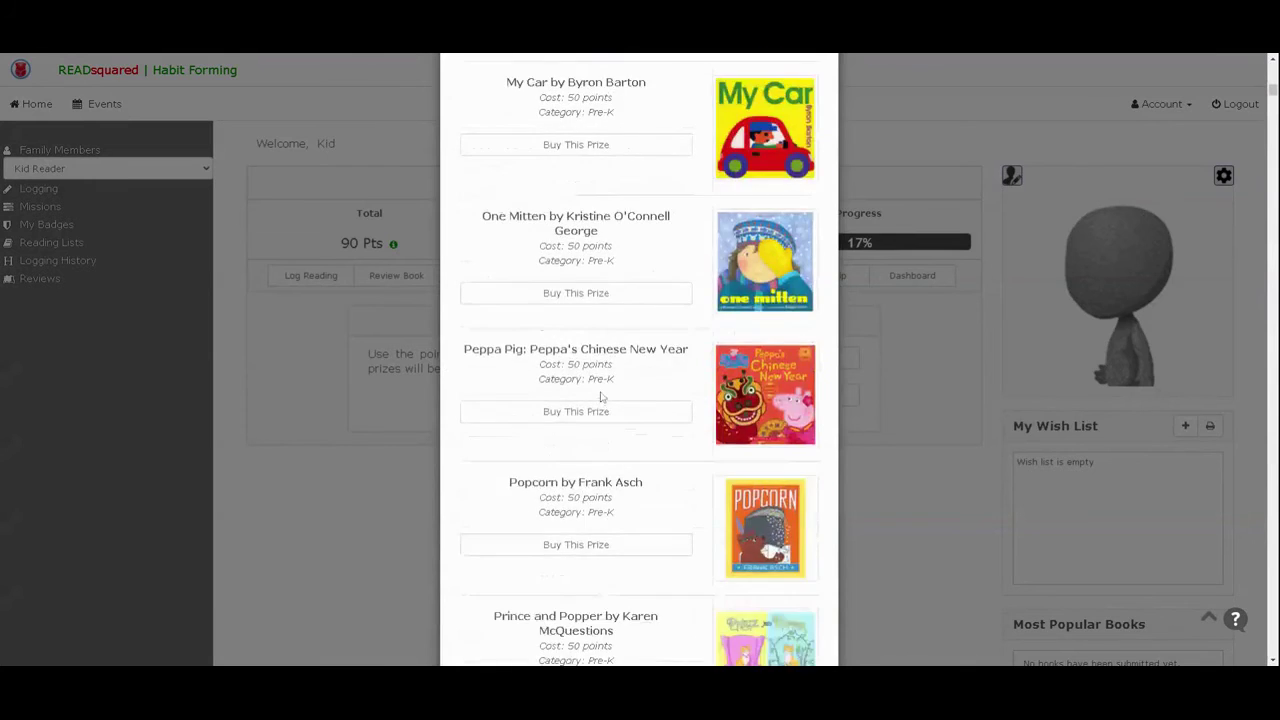
scroll(601, 402, "down", 20)
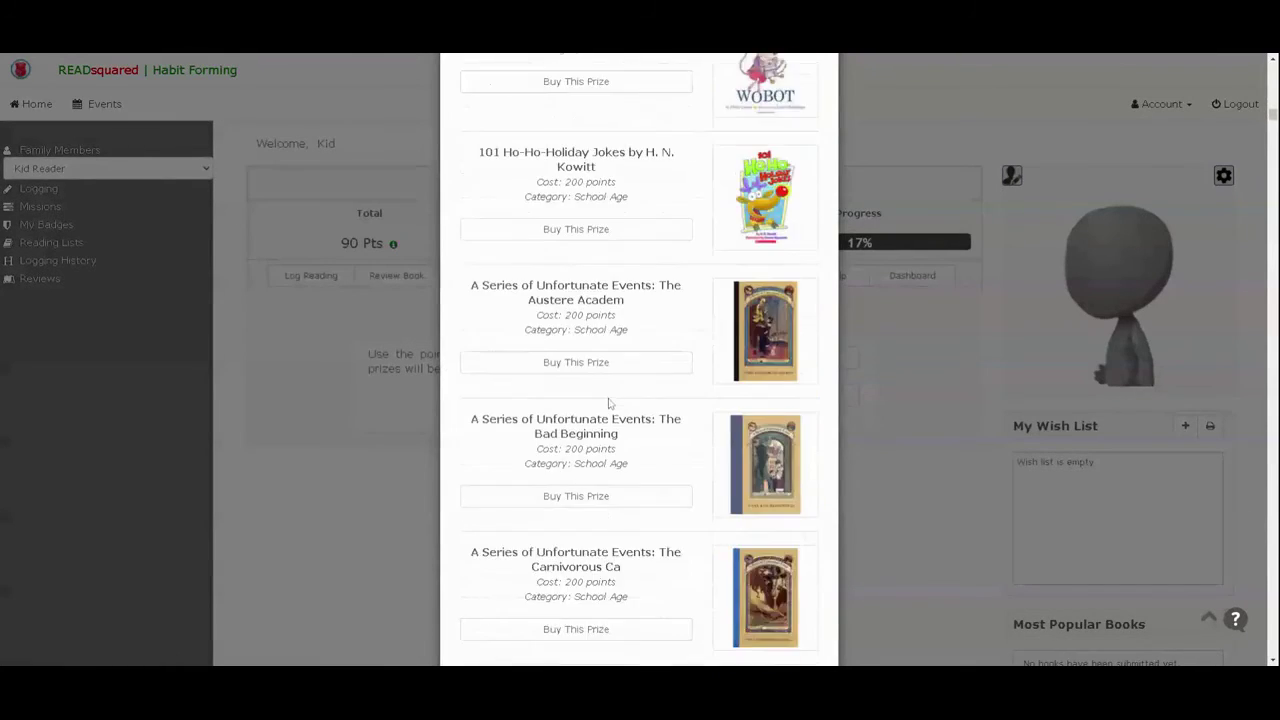
scroll(607, 410, "down", 20)
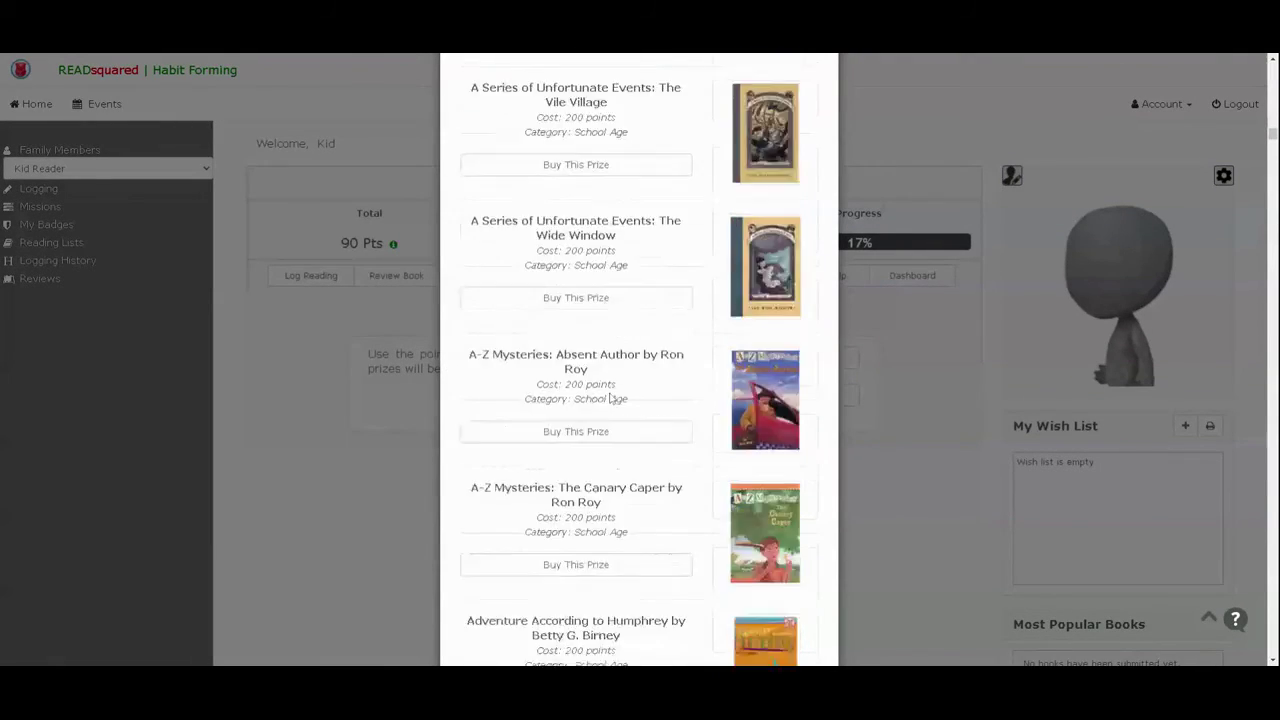
scroll(612, 402, "down", 2)
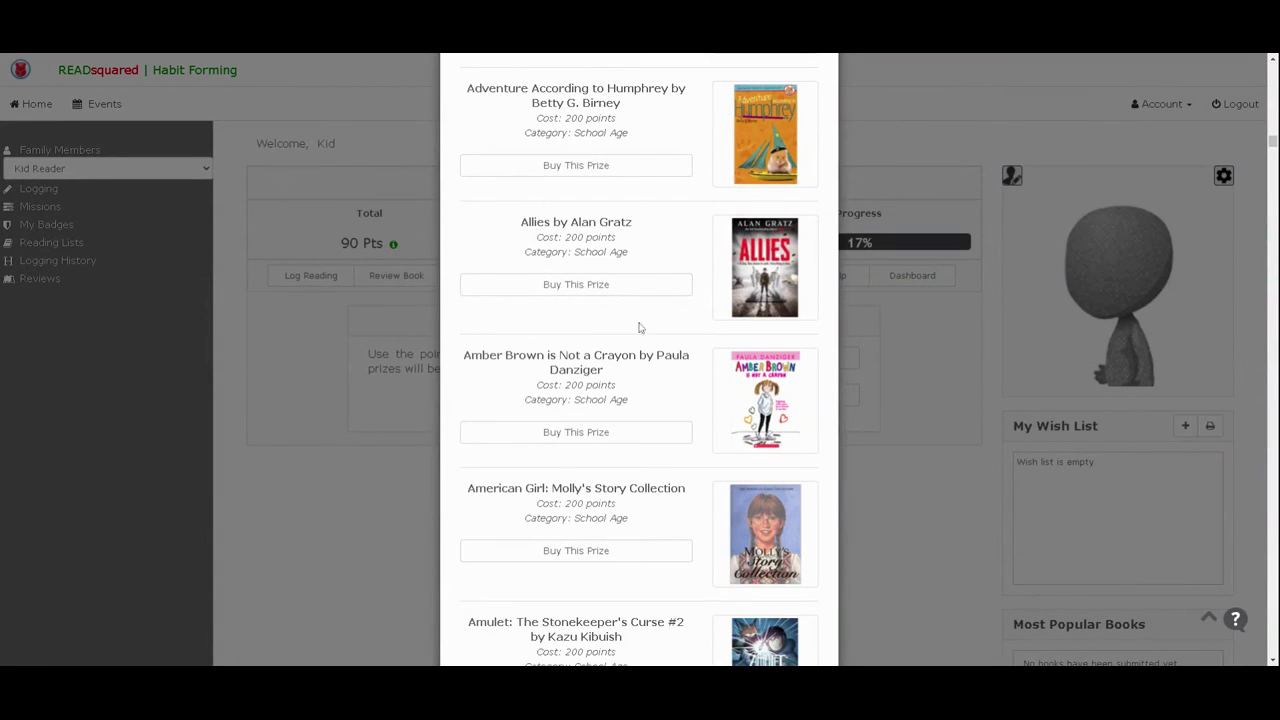
scroll(550, 346, "up", 2)
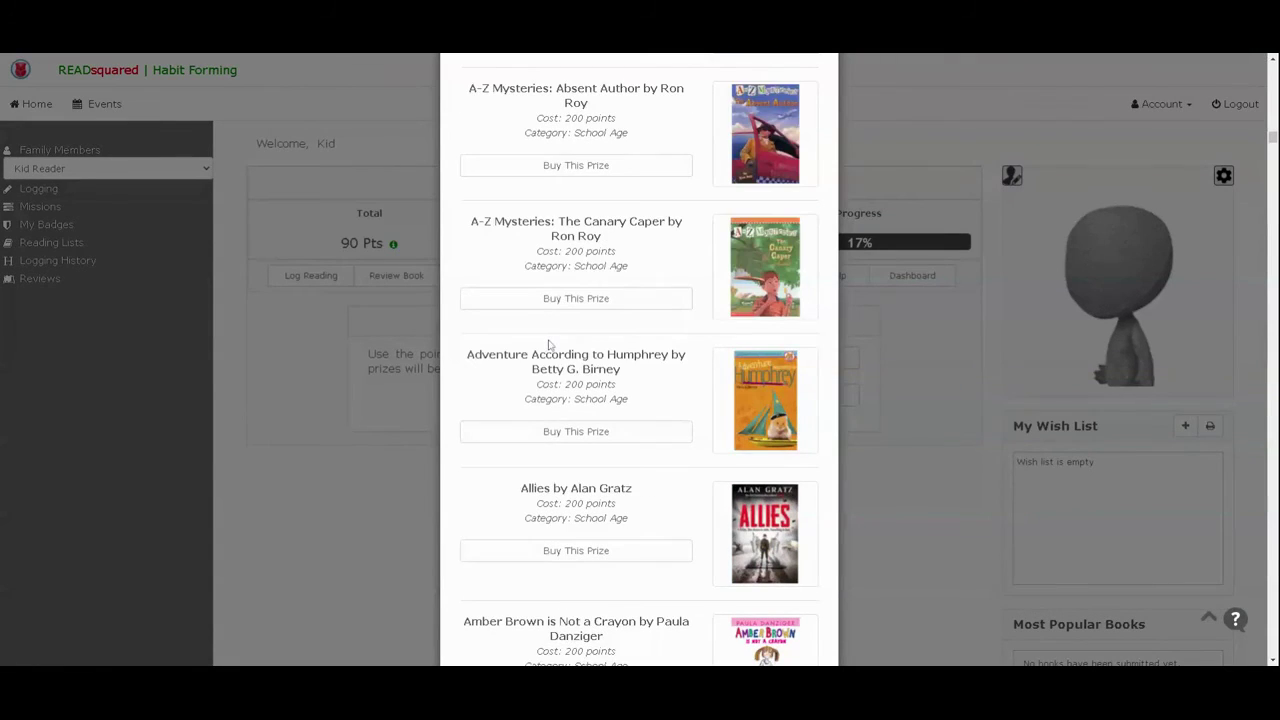
scroll(549, 345, "up", 1)
scroll(631, 426, "up", 1)
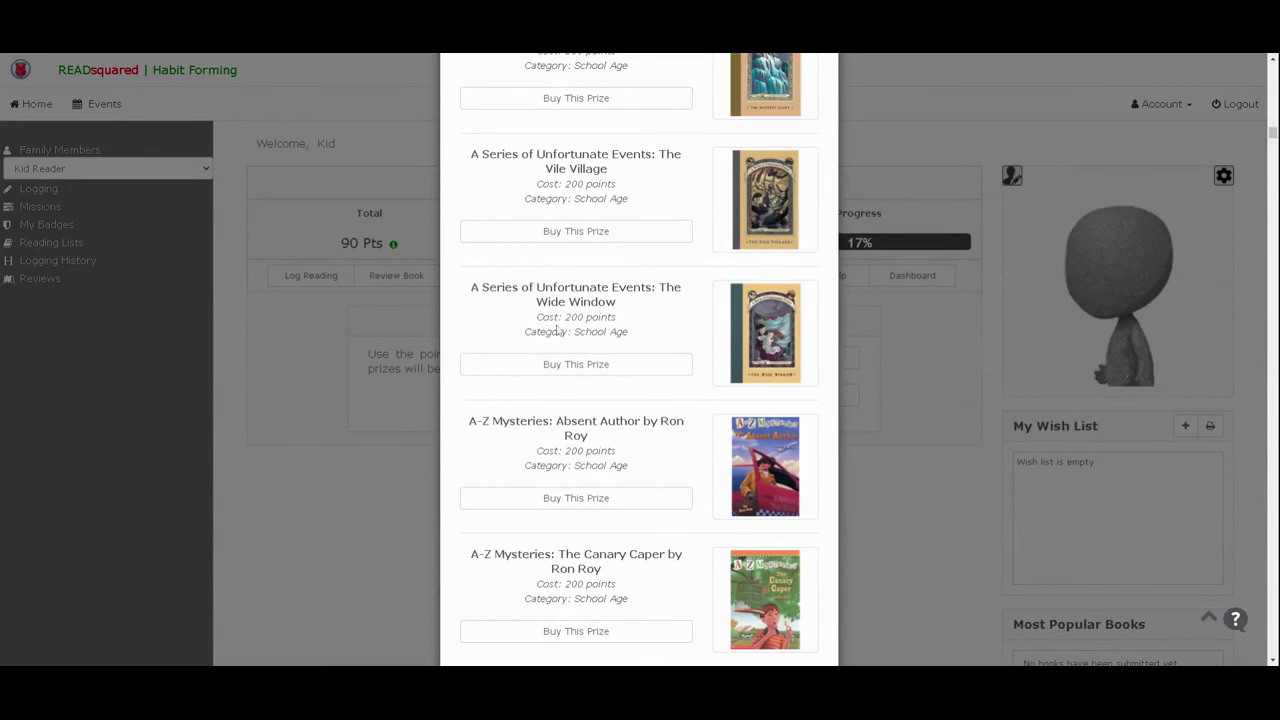
left_click(314, 384)
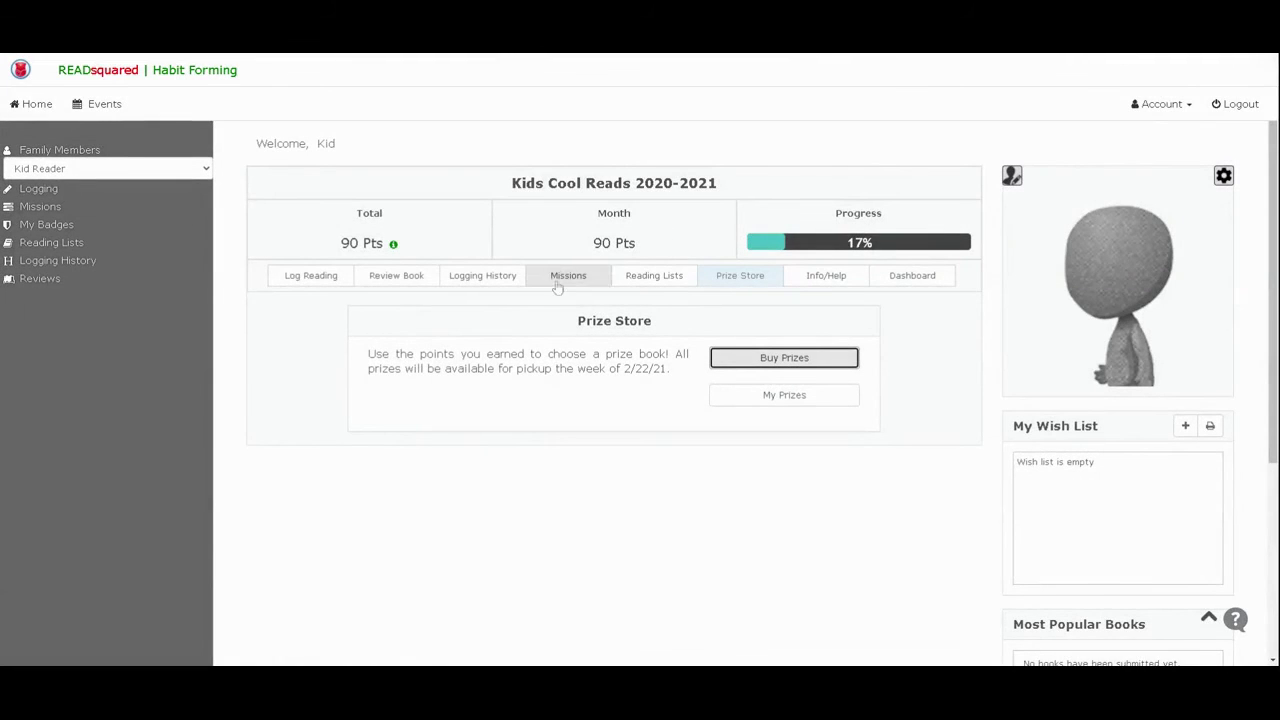
left_click(570, 277)
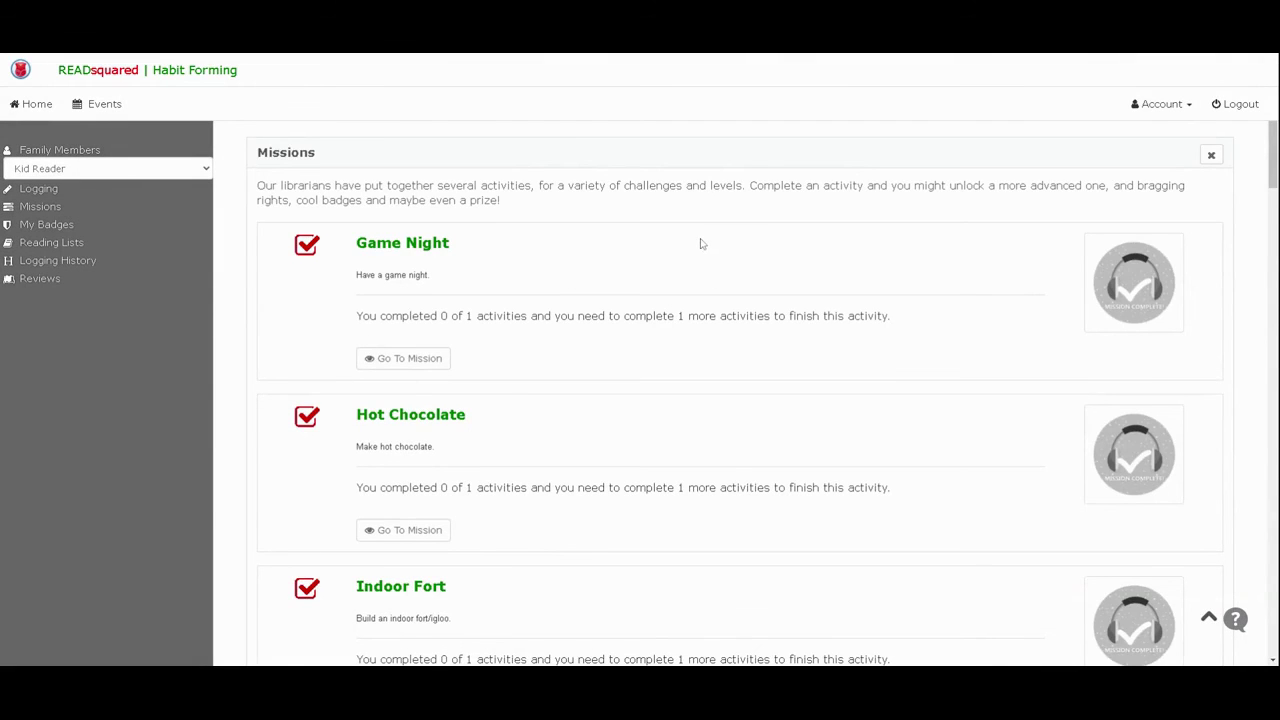
- Scroll through Kid Reader's missions list: Game Night, Hot Chocolate and Indoor Fort
scroll(701, 244, "down", 7)
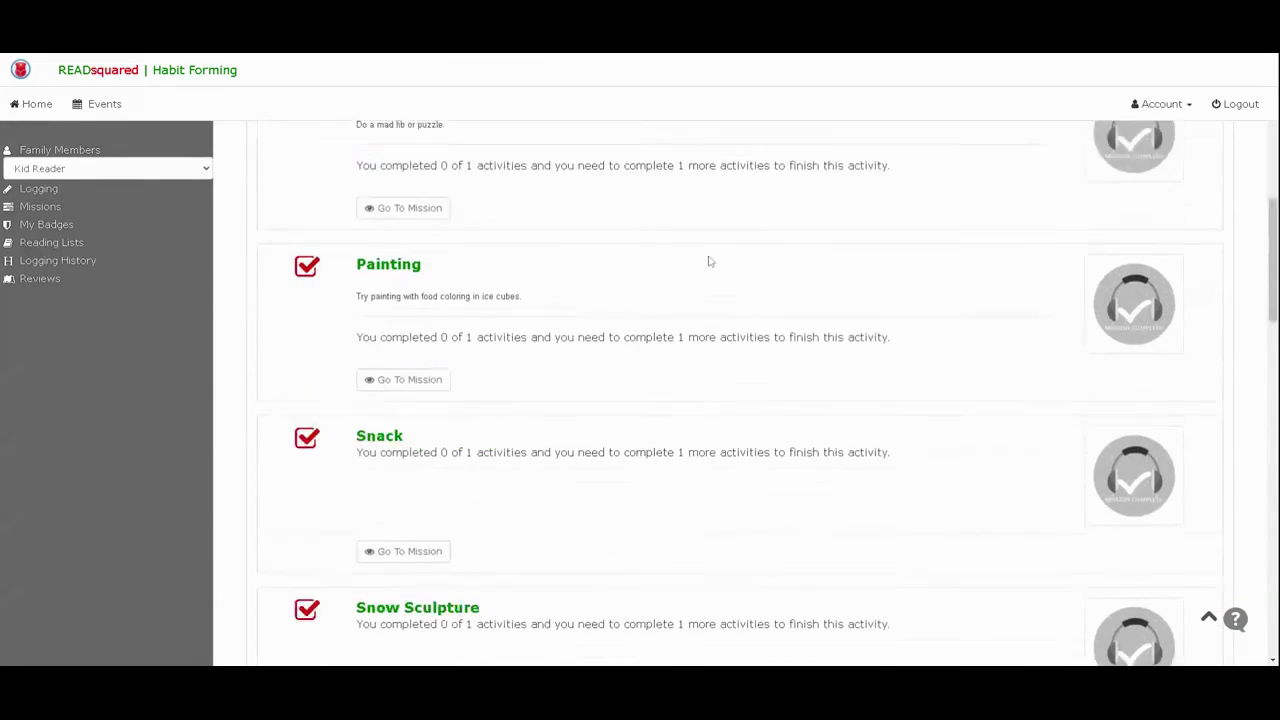
scroll(706, 268, "down", 6)
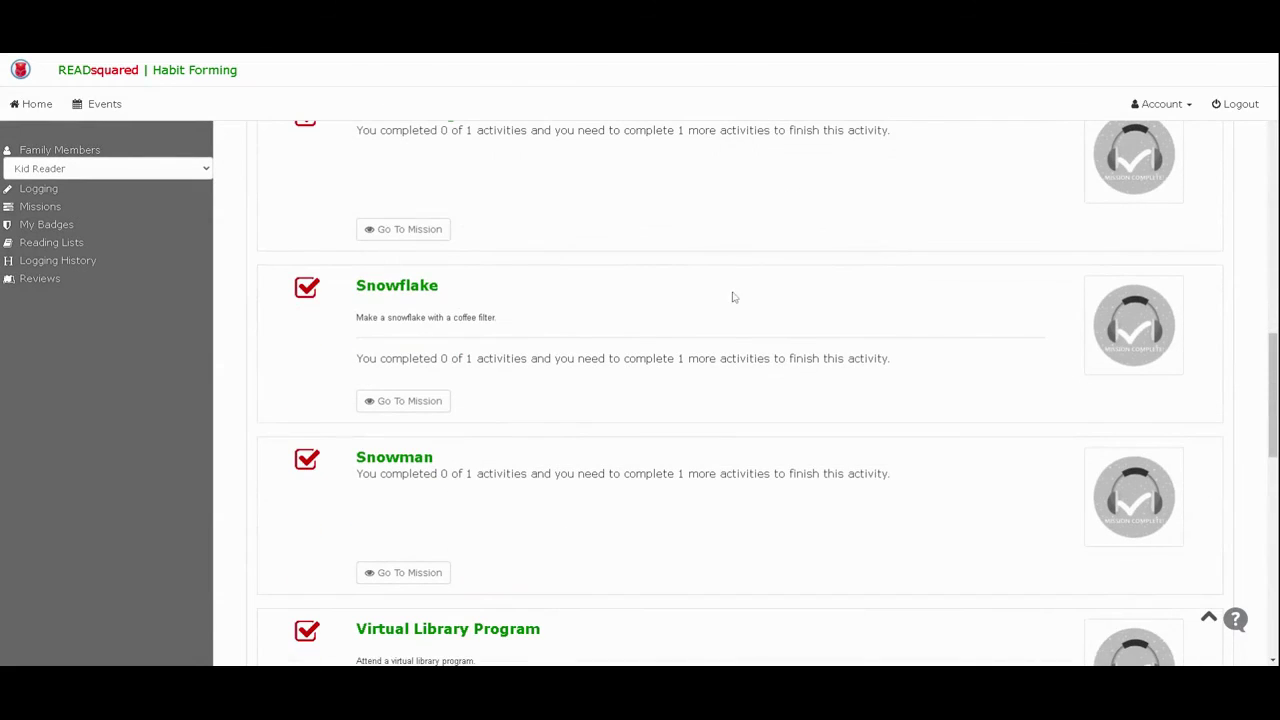
scroll(594, 497, "down", 2)
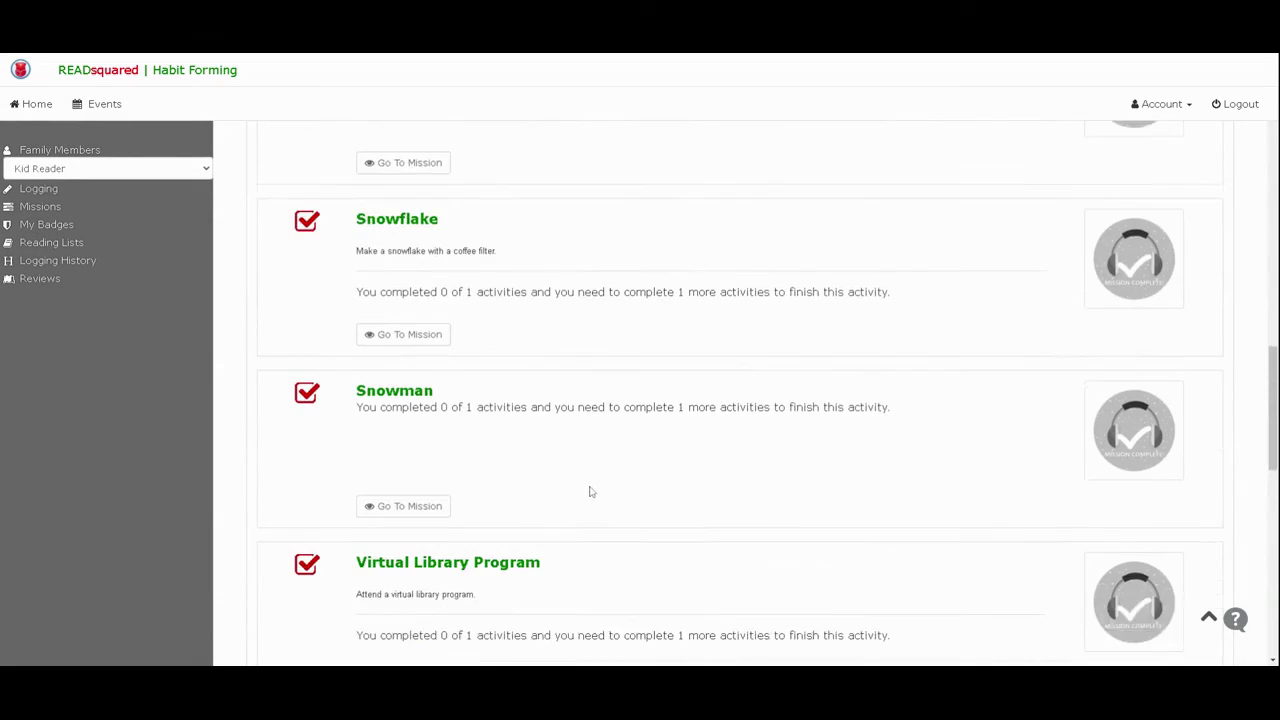
scroll(597, 475, "up", 11)
scroll(608, 464, "up", 4)
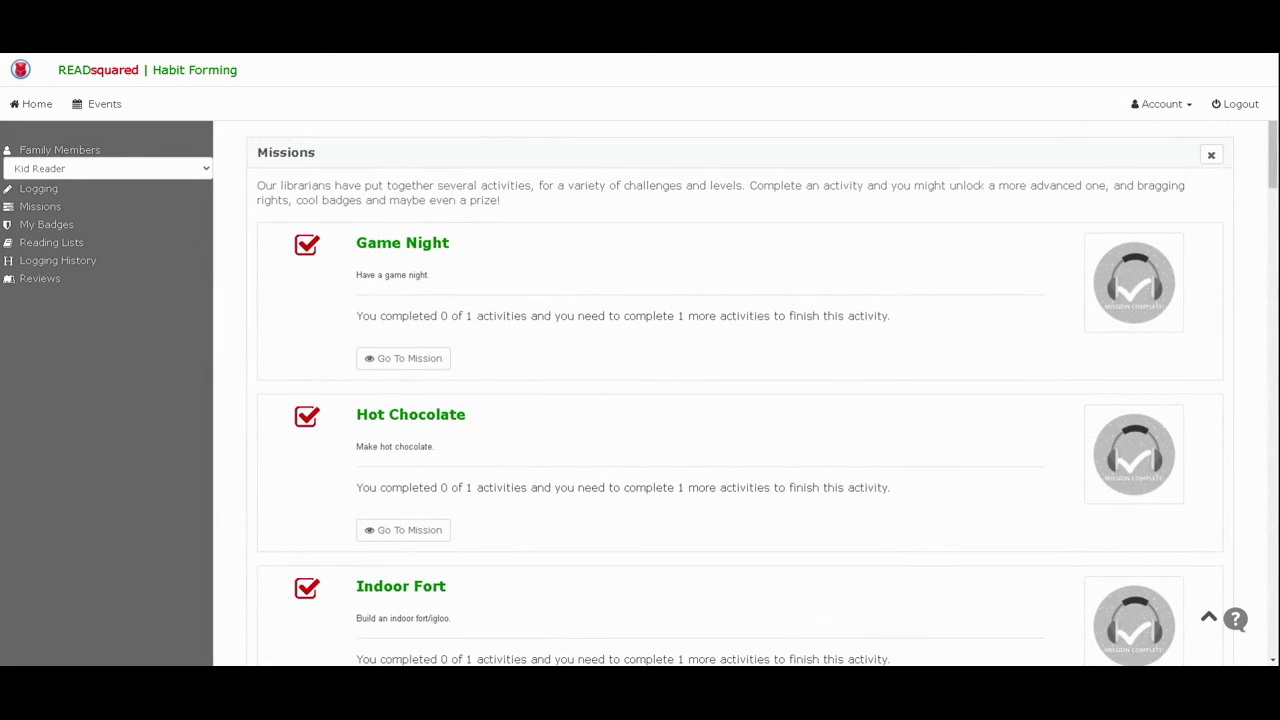
scroll(751, 443, "down", 3)
scroll(737, 443, "up", 3)
- View the Game Night mission details, close both panels, and return to the dashboard
left_click(406, 246)
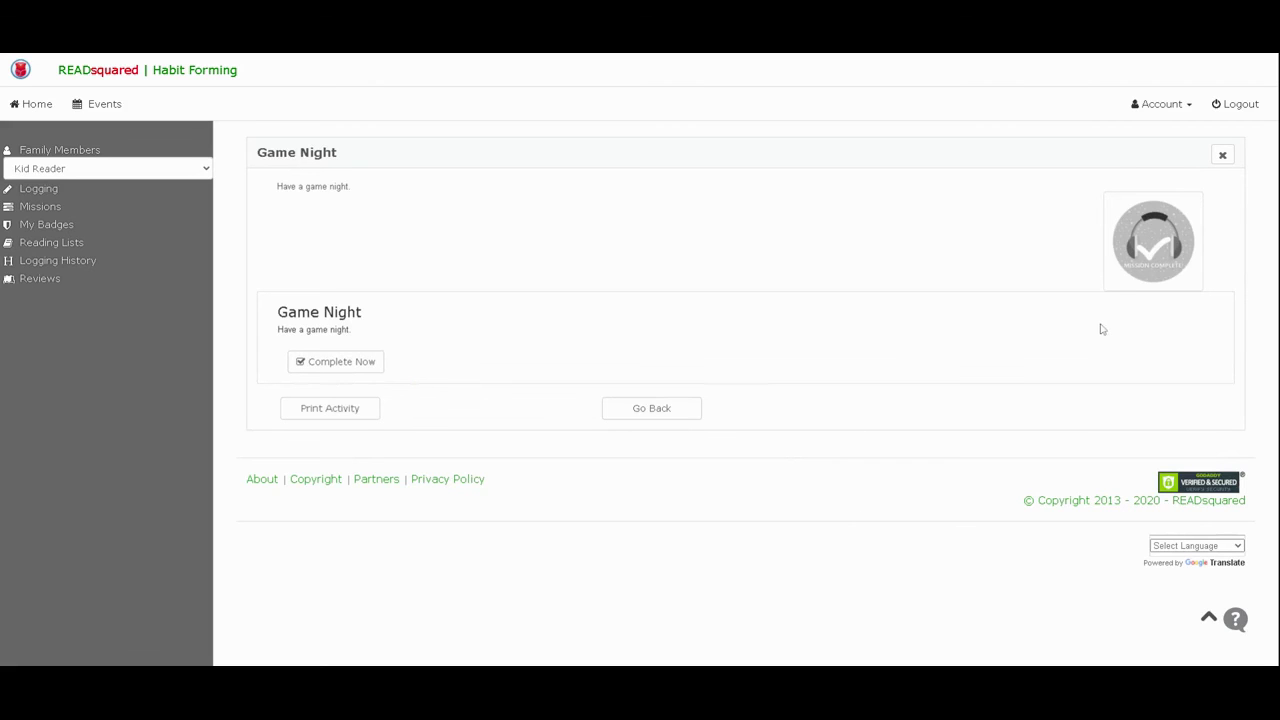
left_click(1222, 155)
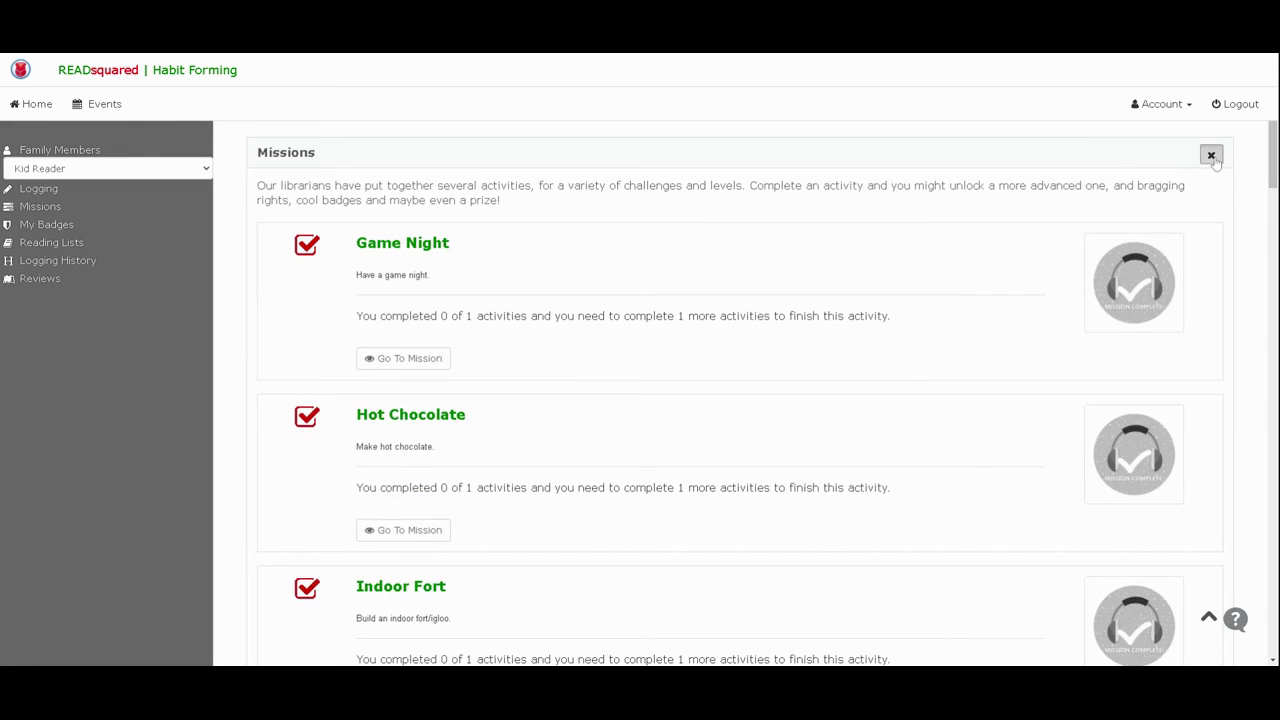
left_click(1211, 156)
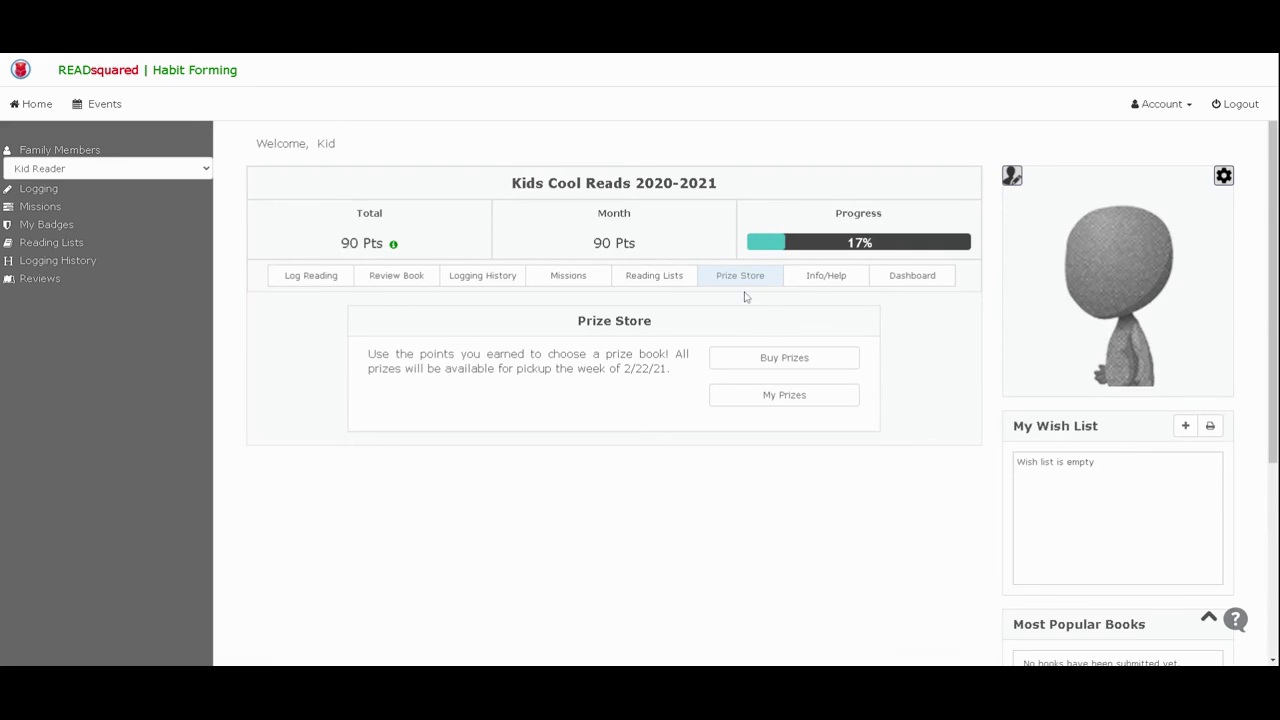
left_click(915, 277)
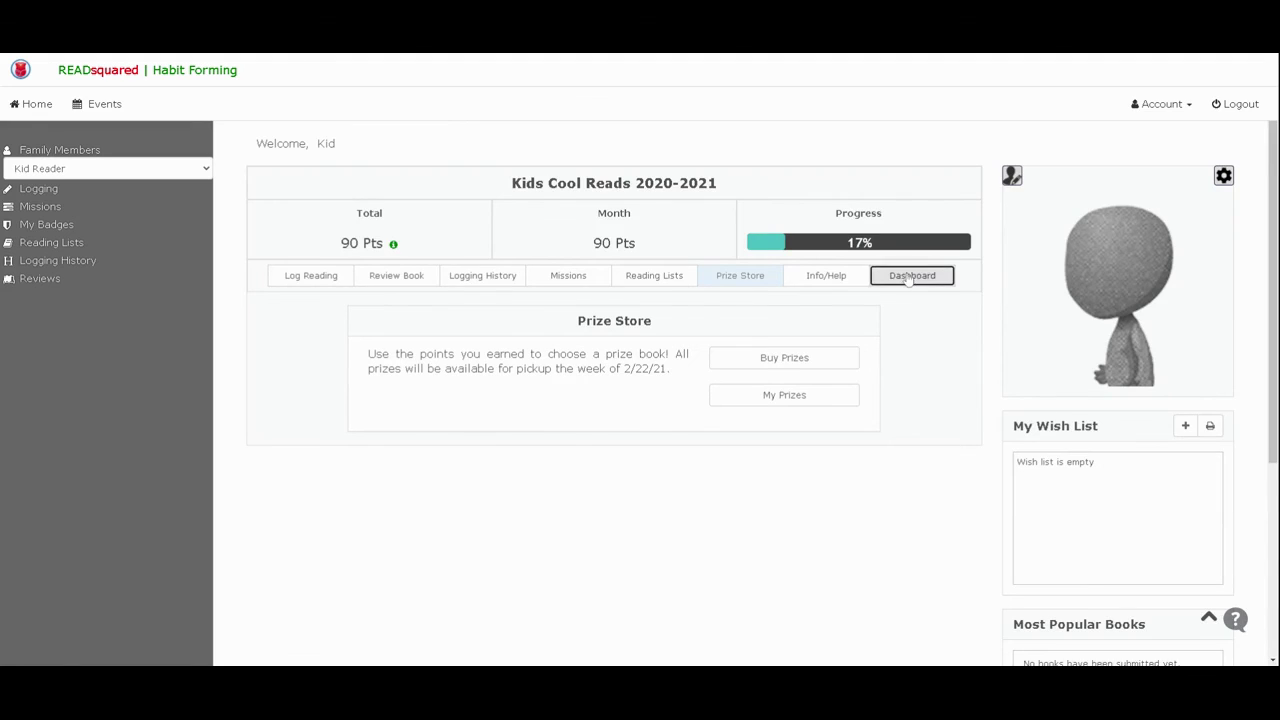